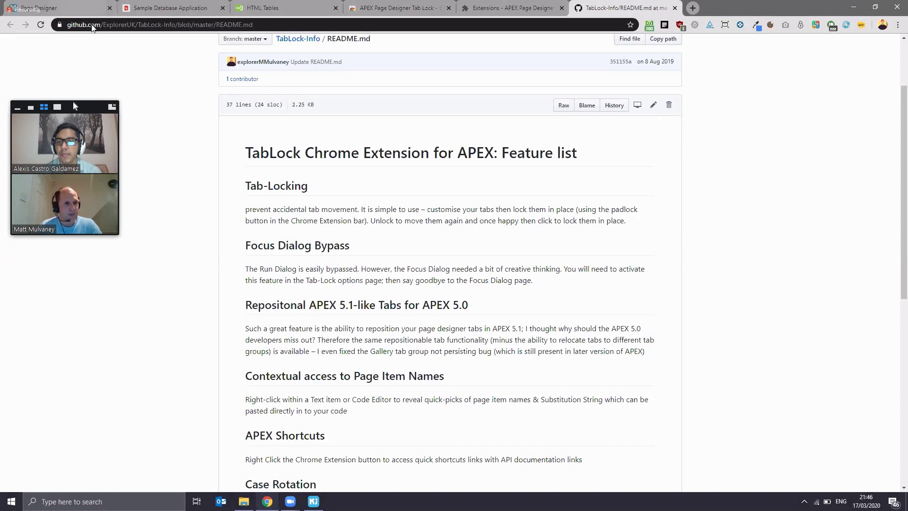
Step: In Page Designer, reorder the central pane's tabs to Page Search, Help, Layout and show Page Search
left_click(72, 10)
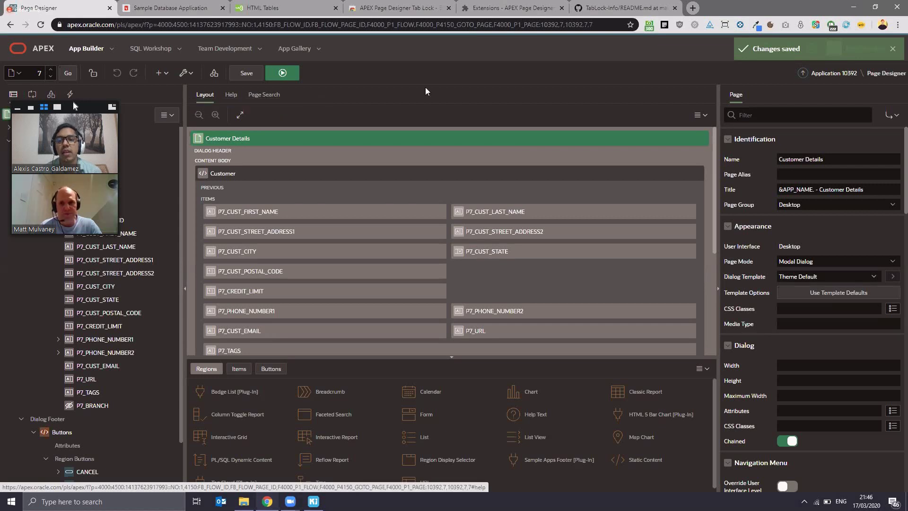
left_click(269, 100)
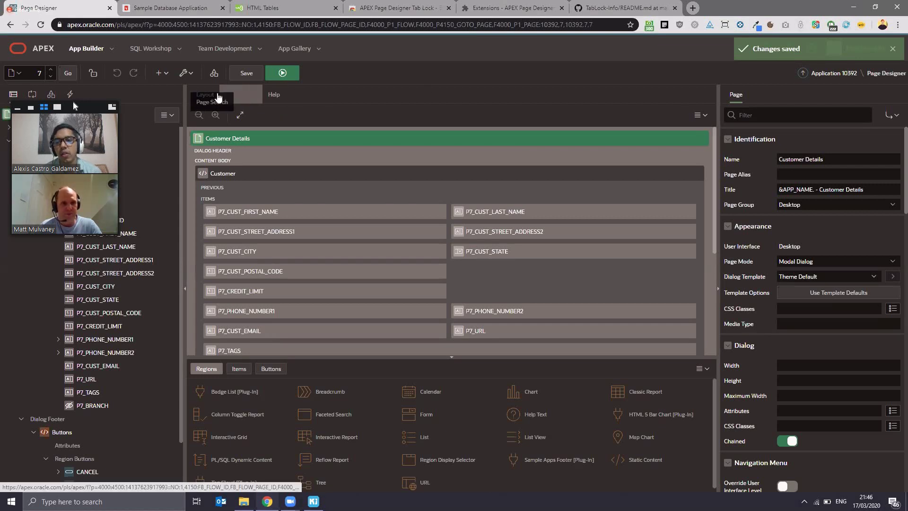
left_click_drag(205, 94, 269, 93)
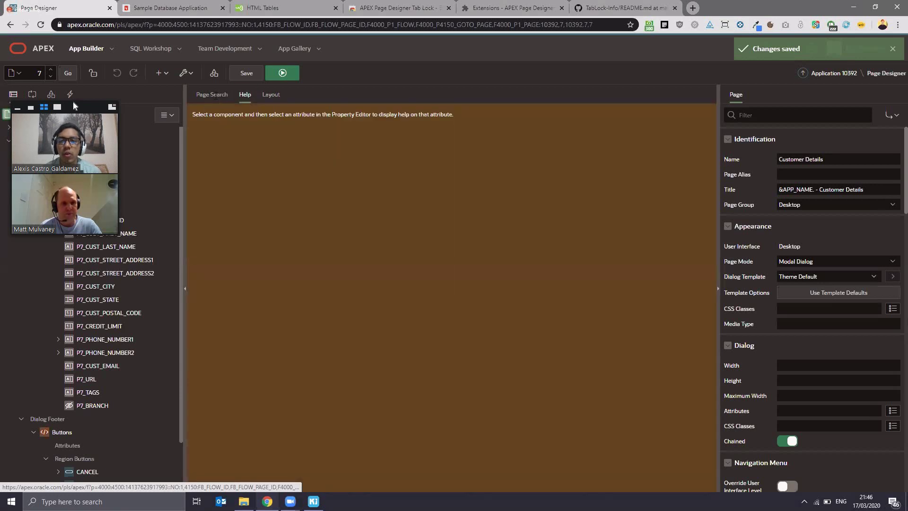
left_click(214, 94)
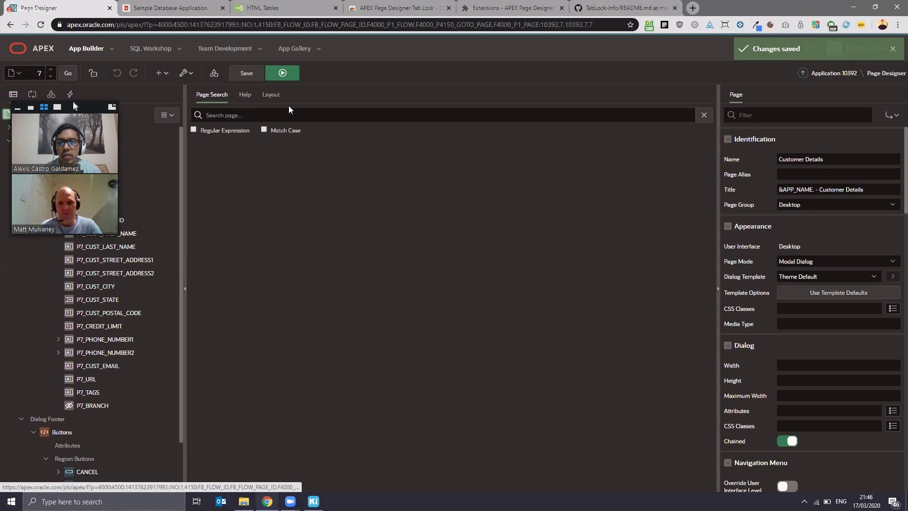
Step: Look at the Tab Lock extension's menu options and read through the feature list in its GitHub README
right_click(800, 26)
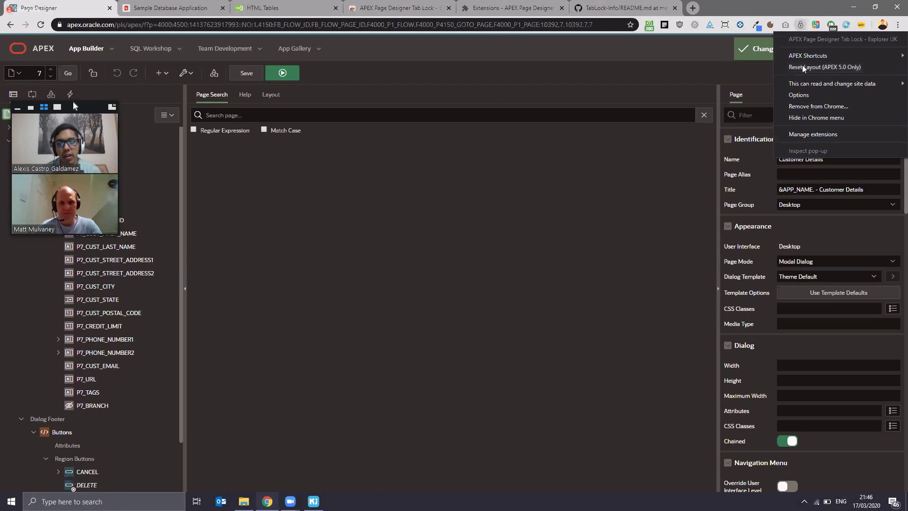
left_click(626, 10)
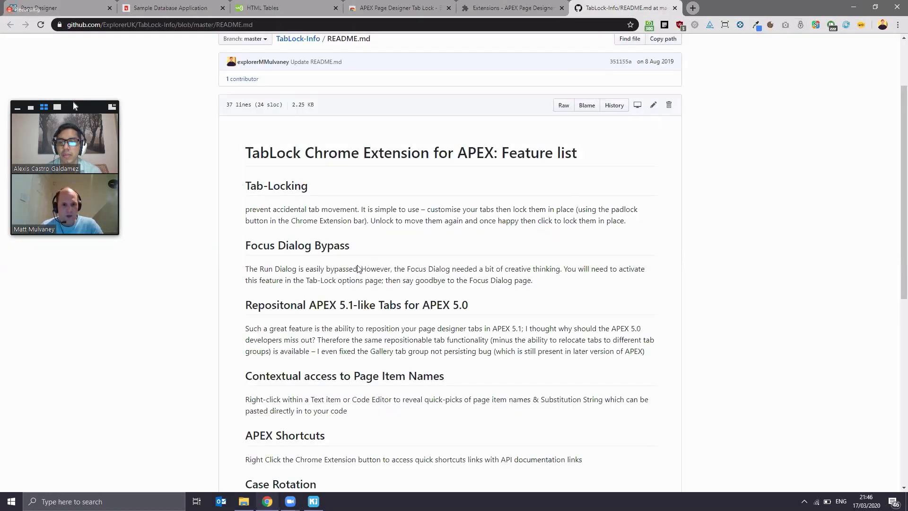
scroll(357, 268, "down", 2)
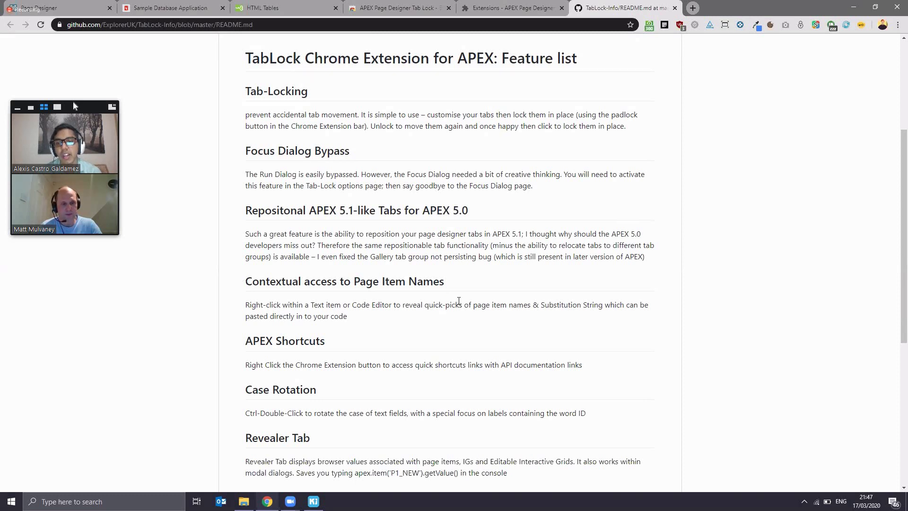
Step: Back in Page Designer, add a PL/SQL Code process under Processing and begin its code with "DECLARE lv VARCHAR2(32767); BEGIN lv :="
key("ctrl+1")
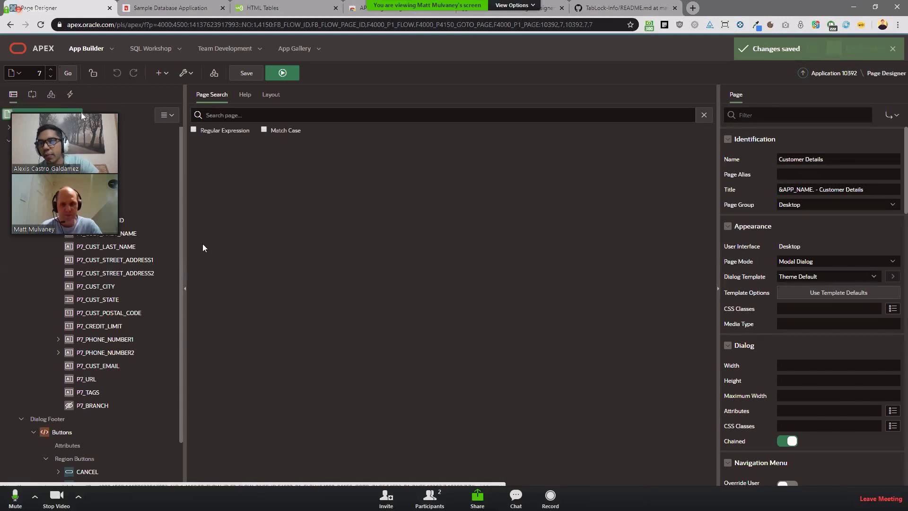
left_click_drag(86, 108, 832, 234)
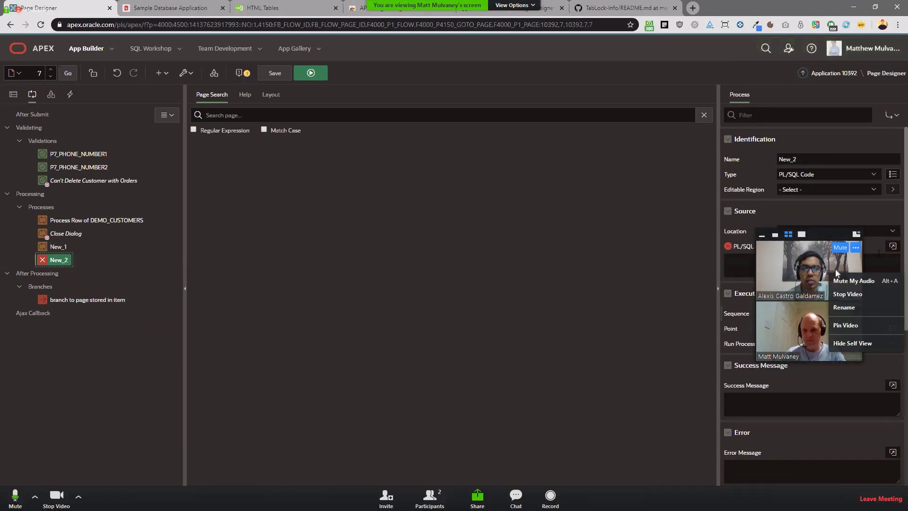
right_click(776, 269)
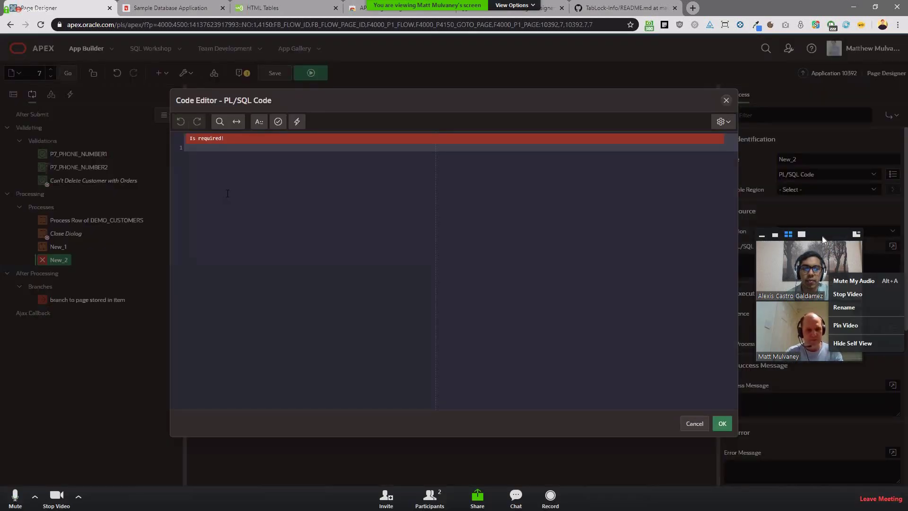
left_click(822, 237)
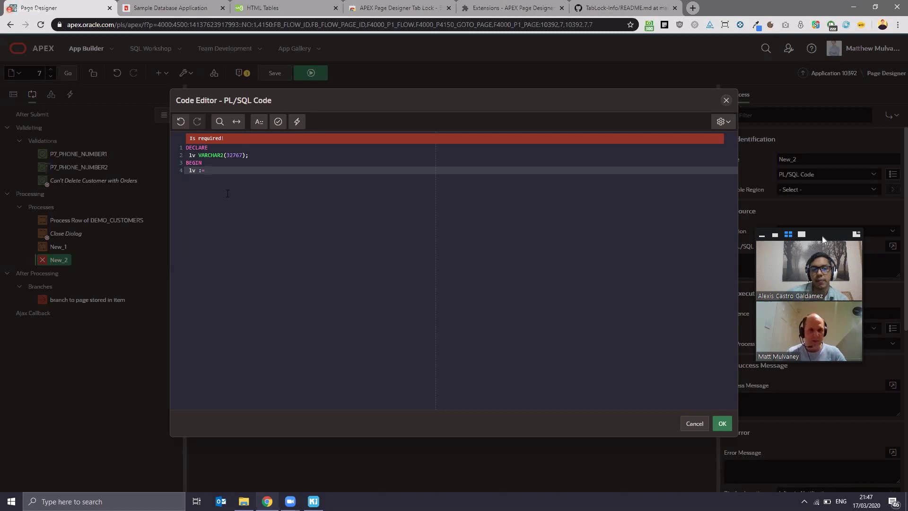
Step: Complete the lv assignment with :P7_CUST_STATE from the Tab Lock extension's page item quick-picks, ending the line with a semicolon
right_click(213, 174)
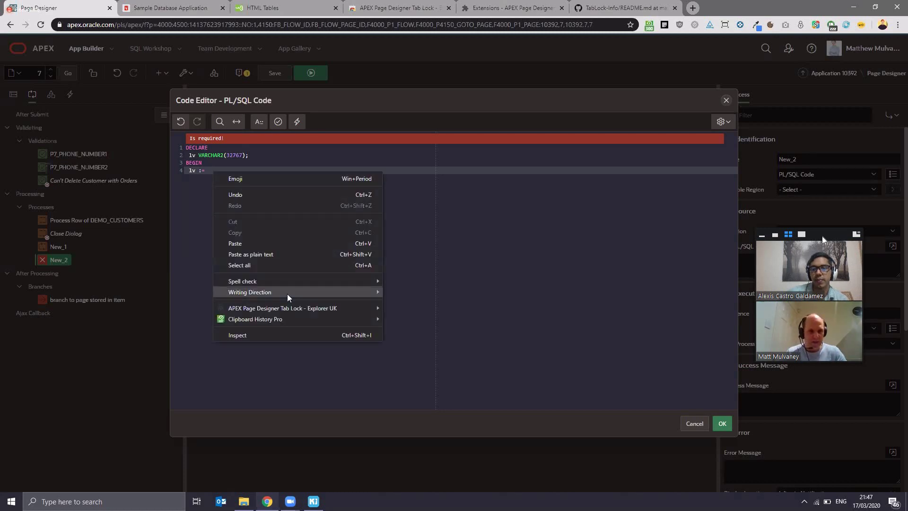
mouse_move(299, 310)
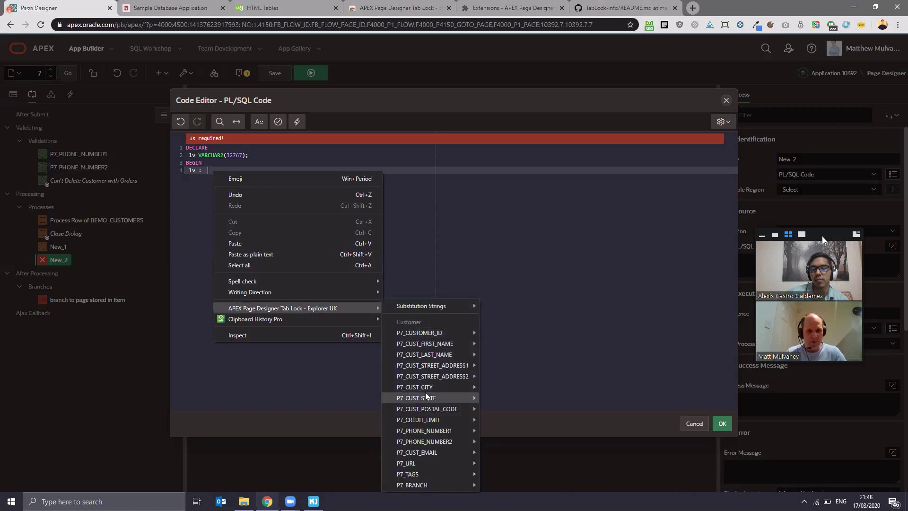
mouse_move(427, 395)
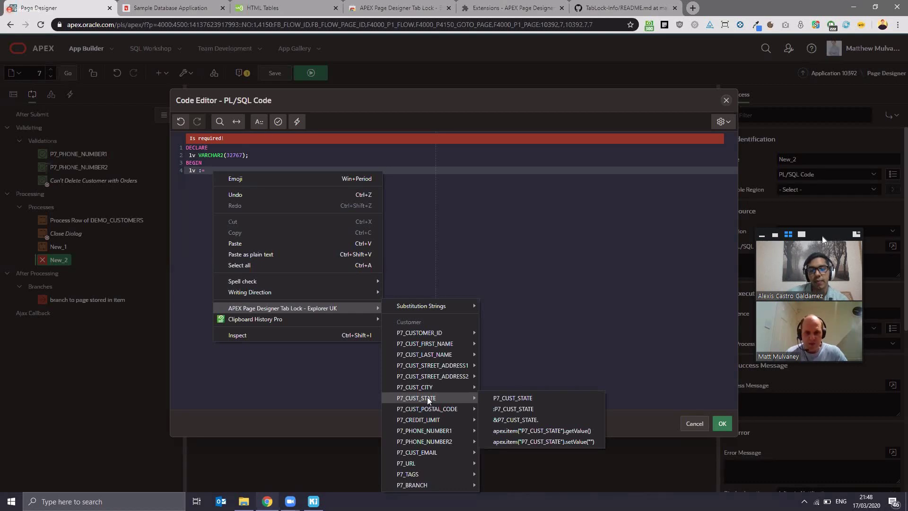
left_click(581, 409)
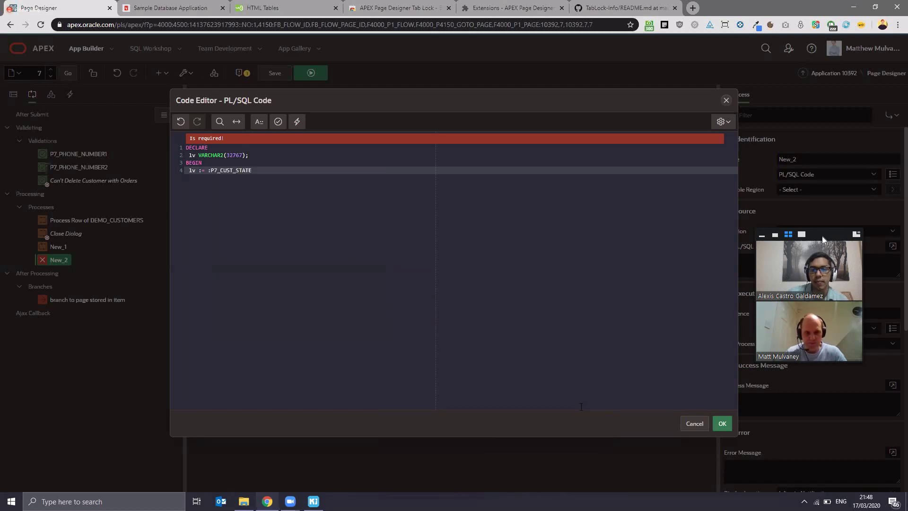
type(";")
key("Return")
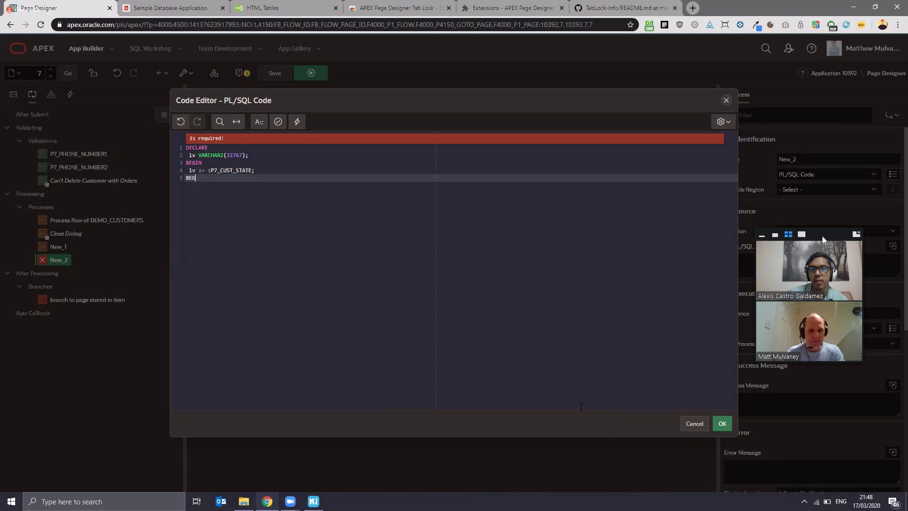
Step: Close the PL/SQL block with "END;" and validate the code
type("BEGIN")
key("BackSpace")
key("BackSpace")
key("BackSpace")
key("BackSpace")
key("BackSpace")
type("EN")
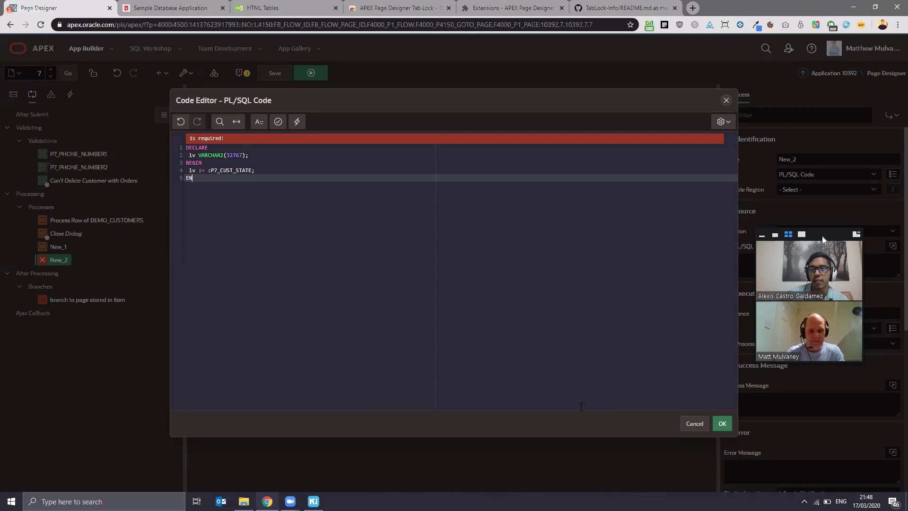
type("FD;")
left_click(281, 125)
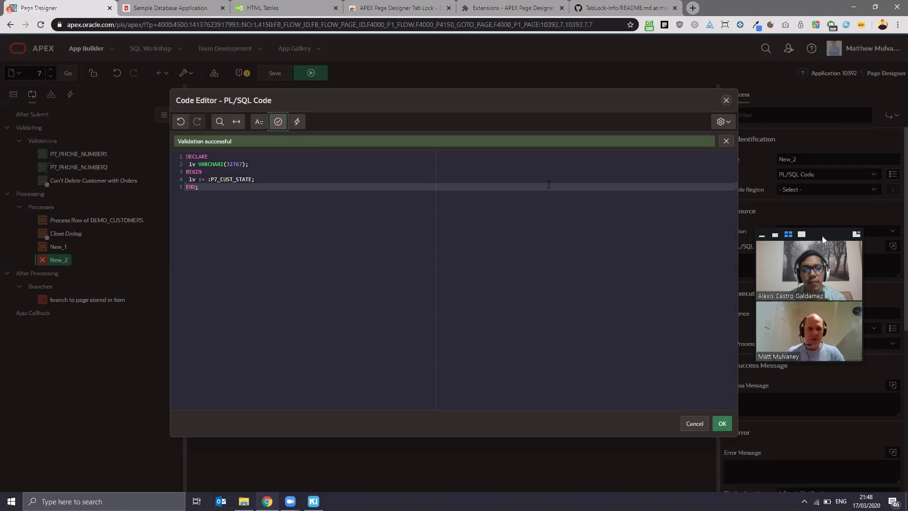
Step: Apply TabLock's Validate and Close to the process code, reopen the code editor, and apply it once more
left_click(301, 125)
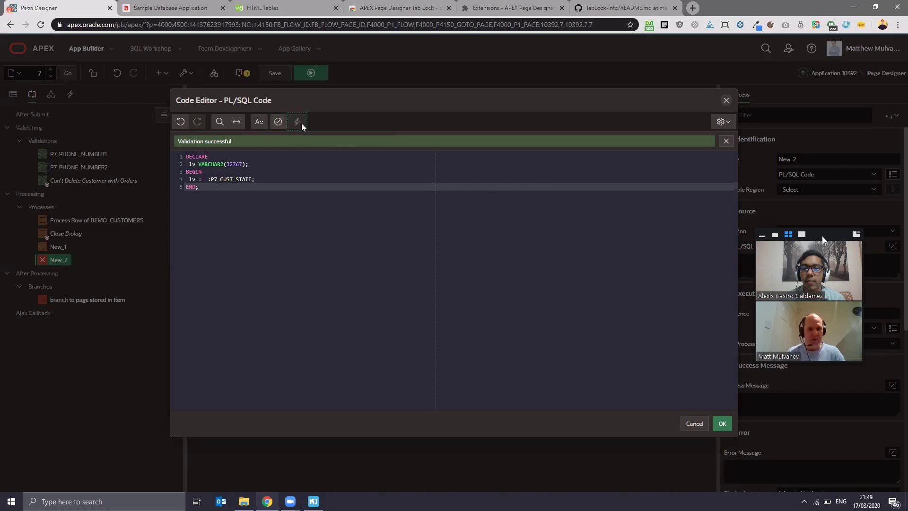
key("Escape")
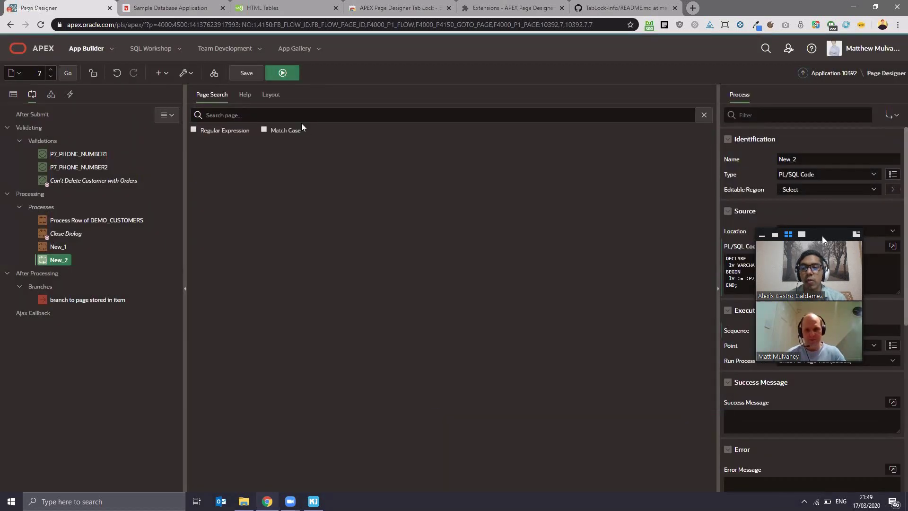
left_click(892, 246)
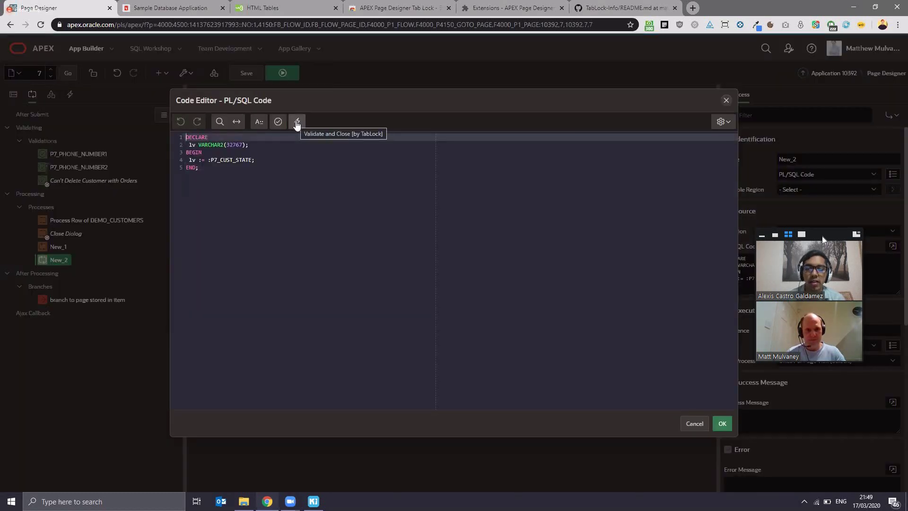
left_click(297, 124)
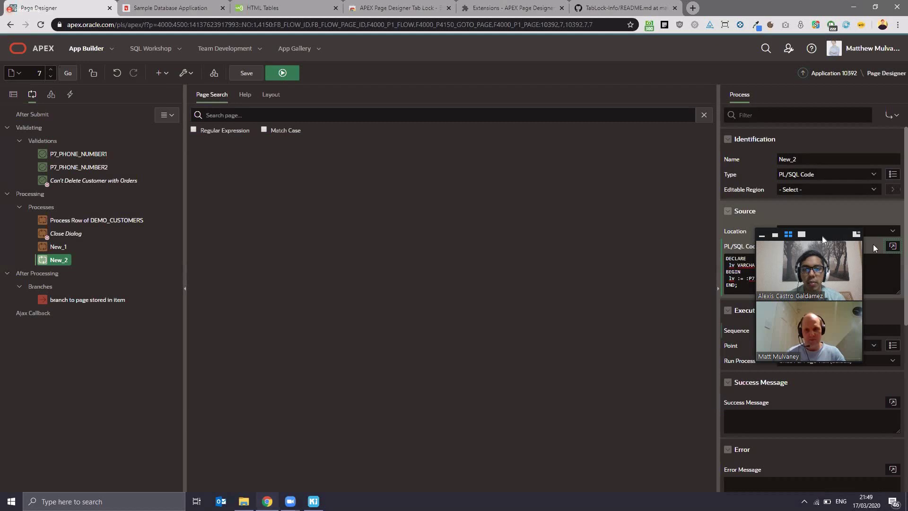
Step: Test Validate and Close with a space inserted inside VARCHAR2, remove the space, and run it again
left_click(891, 246)
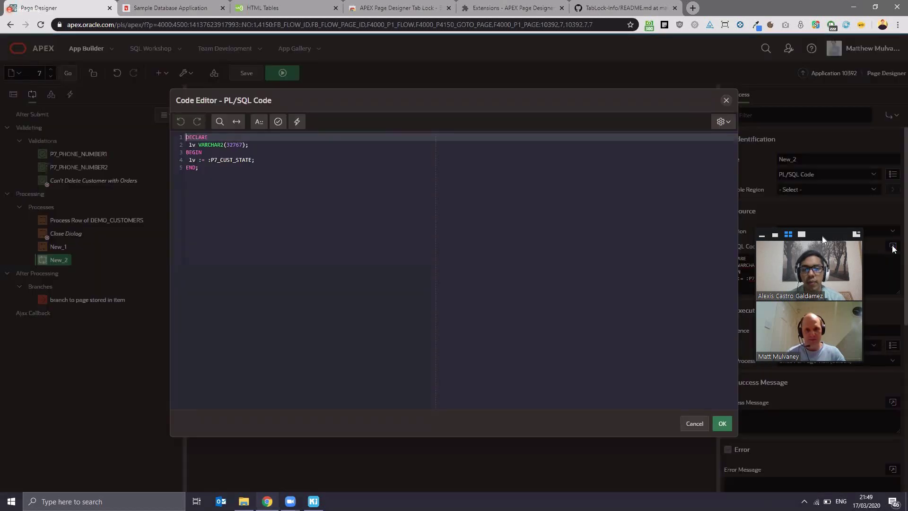
left_click(217, 145)
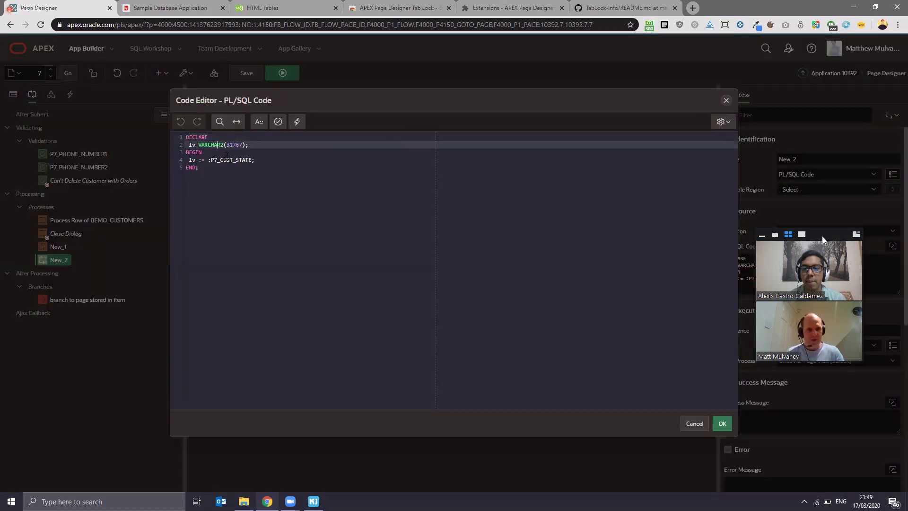
left_click(298, 122)
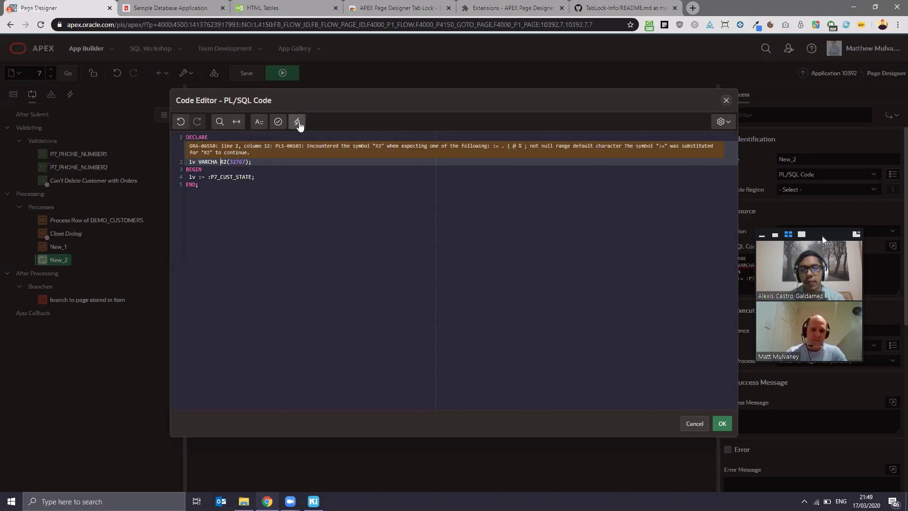
key("BackSpace")
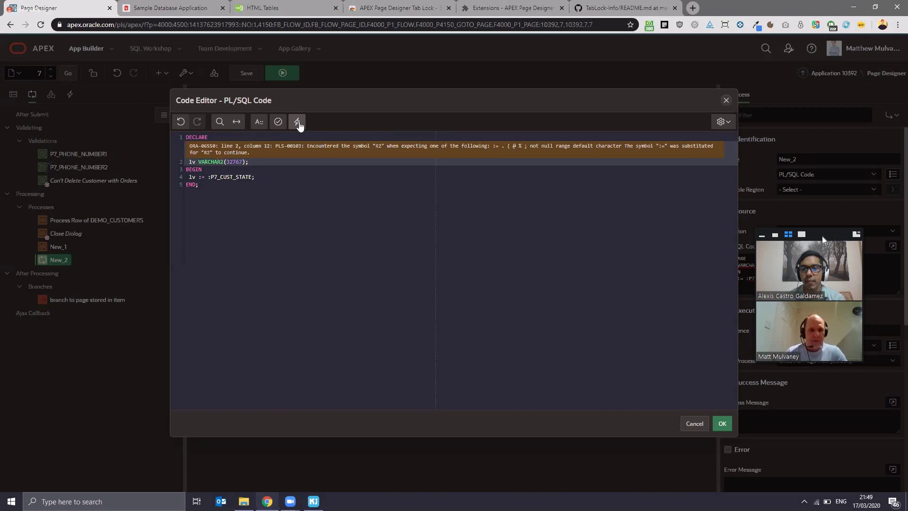
left_click(298, 123)
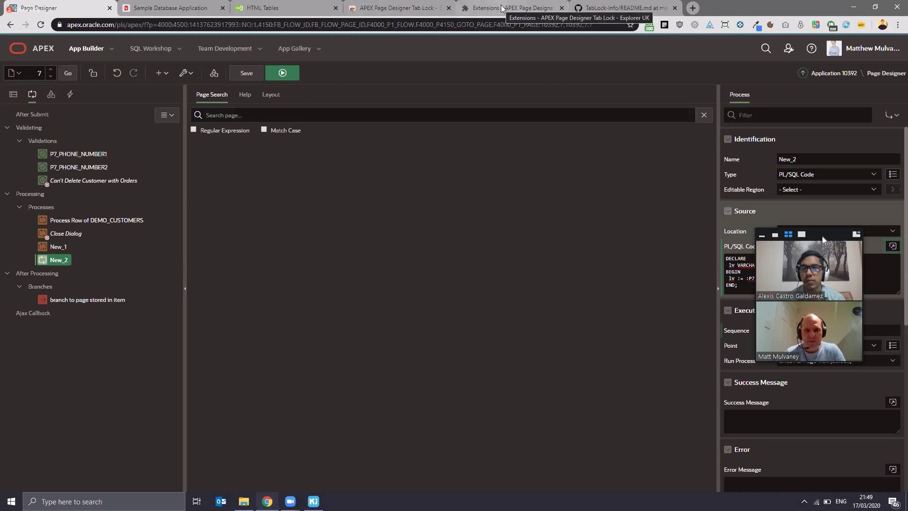
Step: Check the README's APEX Shortcuts entry, browse the extension's APEX Shortcuts list, and open the Universal Theme site from it
left_click(624, 8)
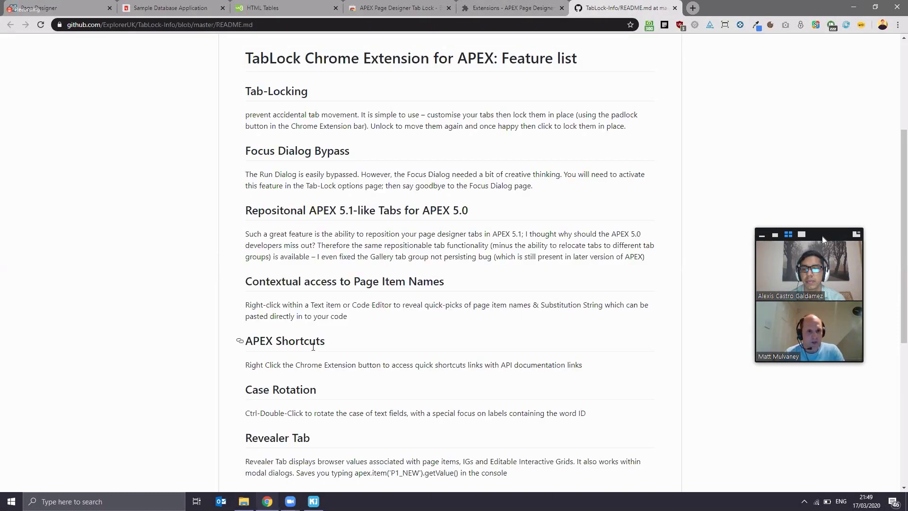
left_click(86, 7)
right_click(800, 25)
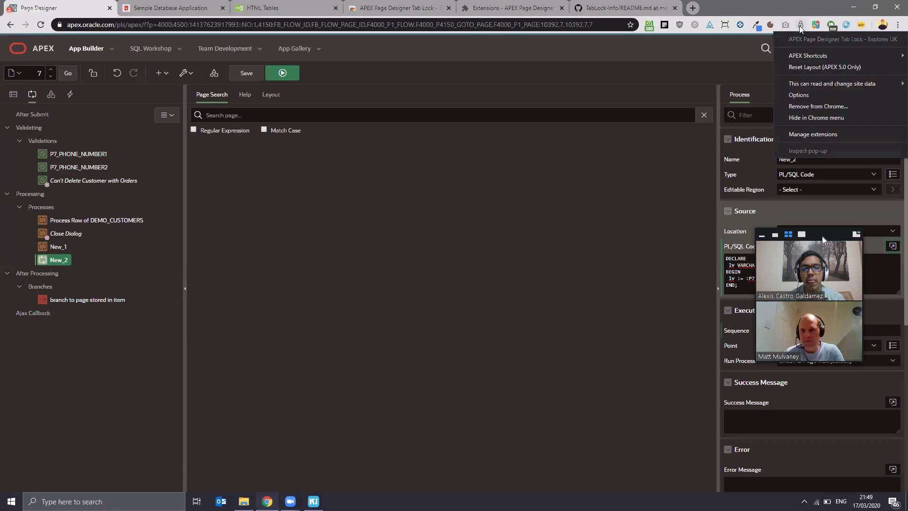
mouse_move(814, 58)
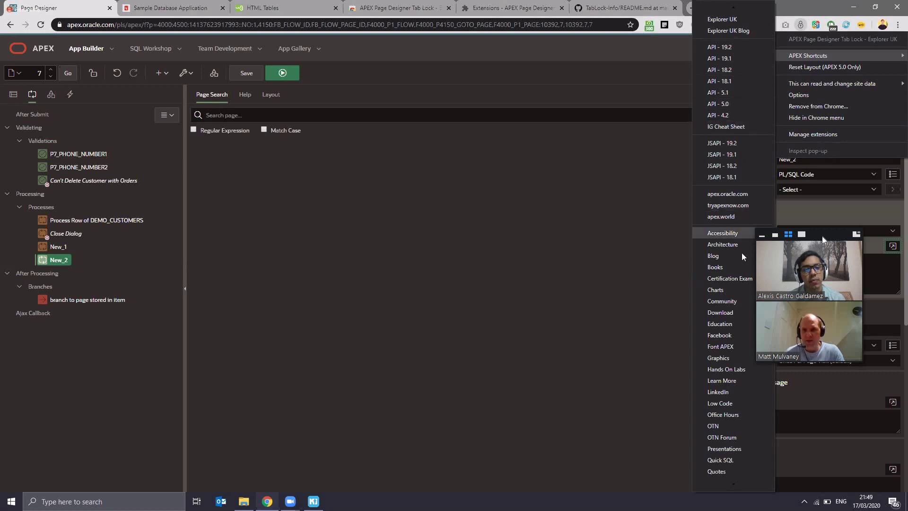
mouse_move(721, 481)
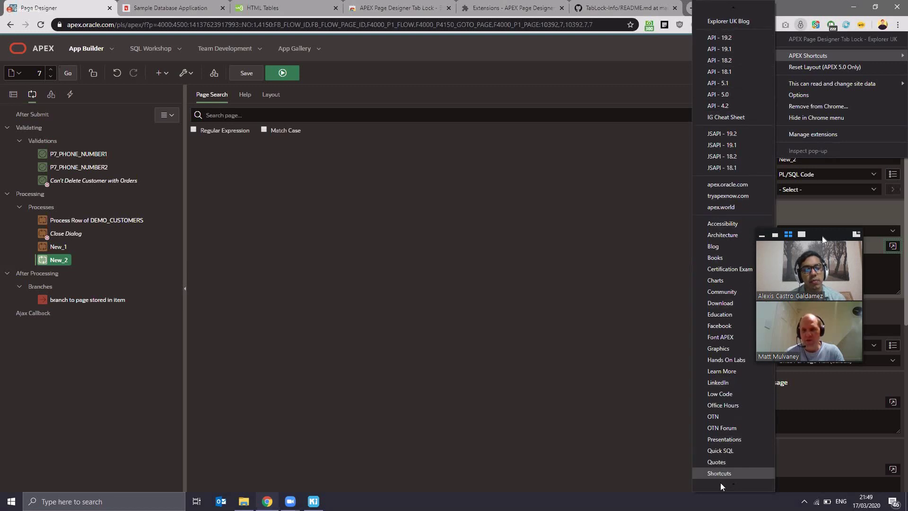
mouse_move(741, 12)
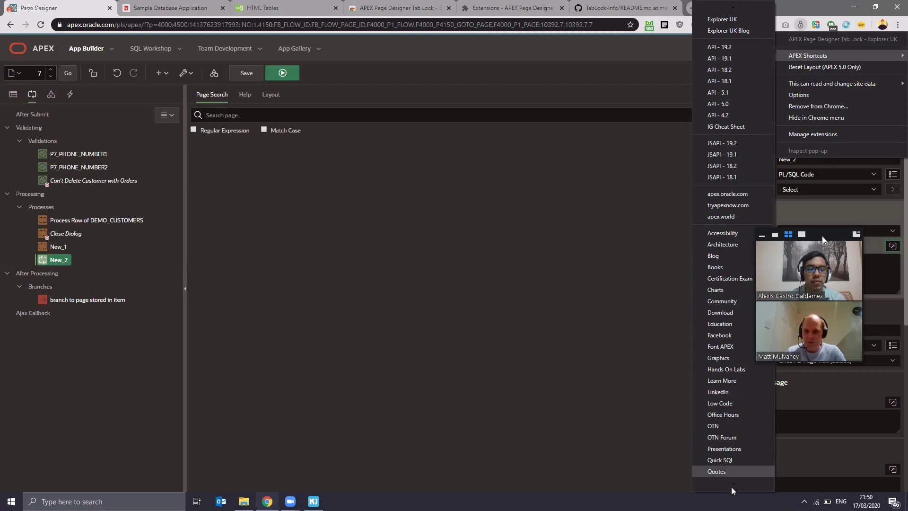
left_click(735, 469)
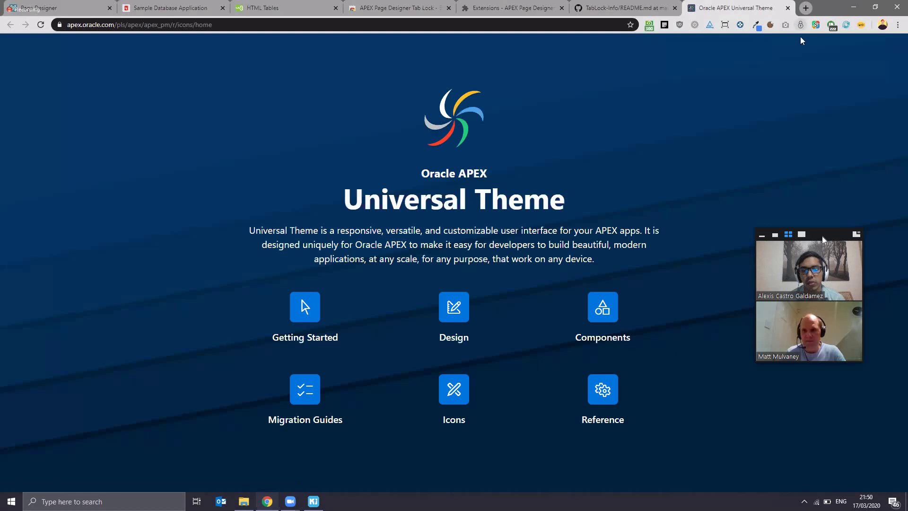
Step: Open the OTN Forum from the Tab Lock extension's APEX Shortcuts
right_click(800, 25)
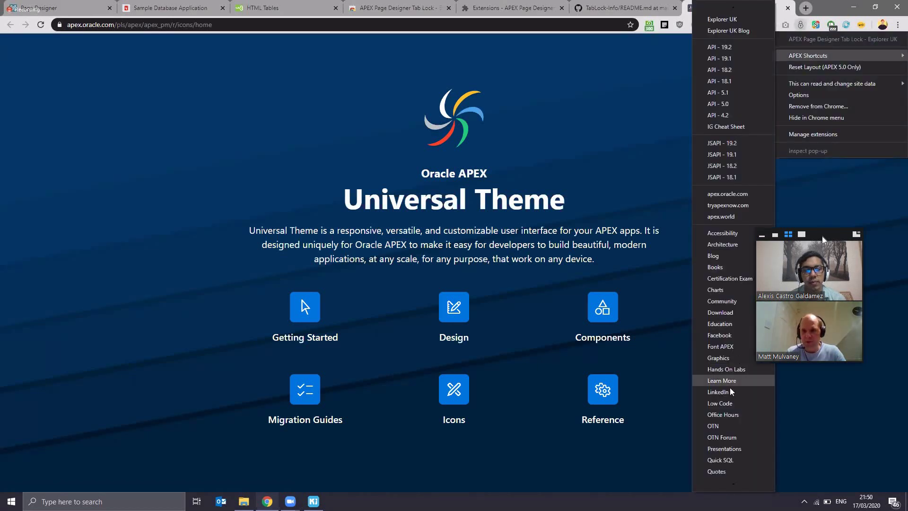
left_click(721, 437)
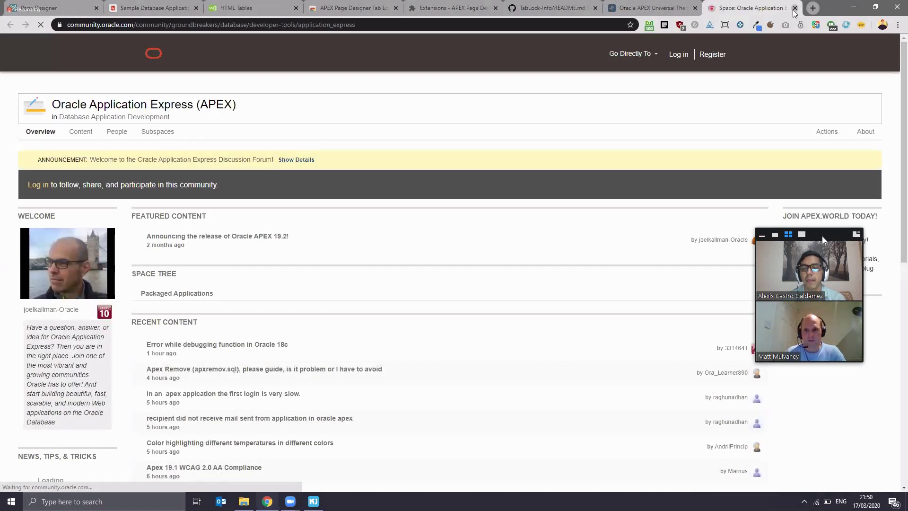
Step: Close the OTN Forum and Universal Theme pages and check the README's Case Rotation entry
left_click(795, 8)
left_click(787, 8)
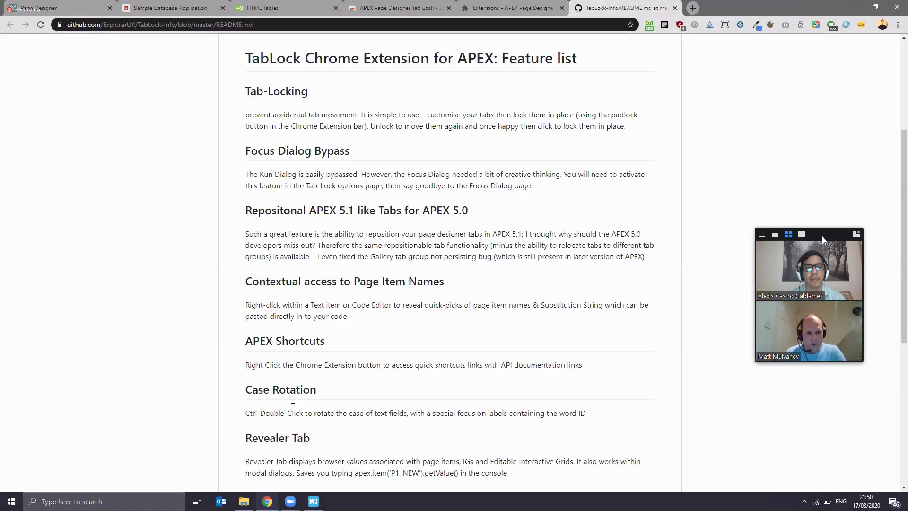
scroll(242, 396, "down", 2)
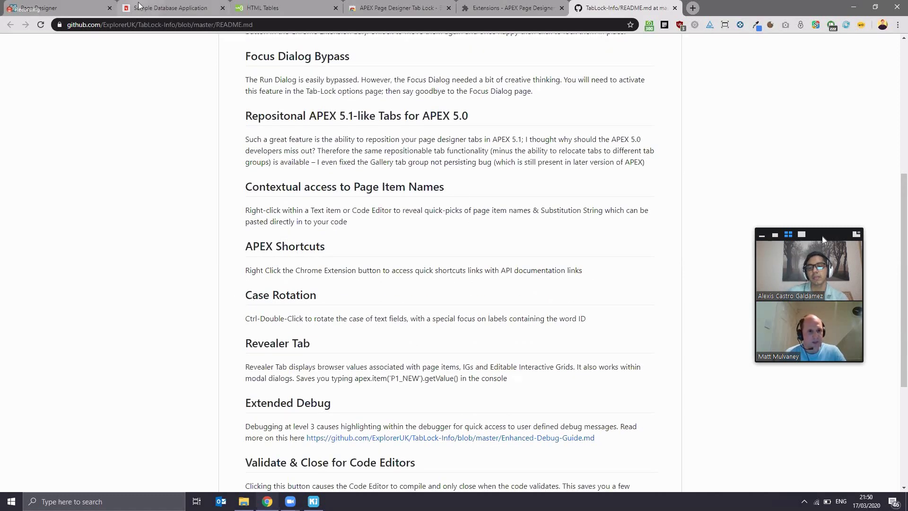
Step: Return to Page Designer, show page 7's rendering tree, and select the P7_CUST_STREET_ADDRESS1 item
left_click(47, 7)
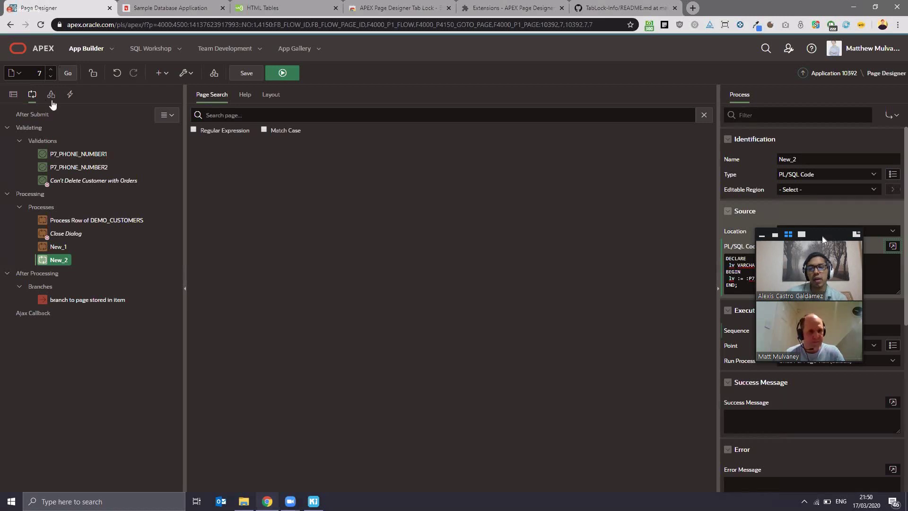
left_click(15, 98)
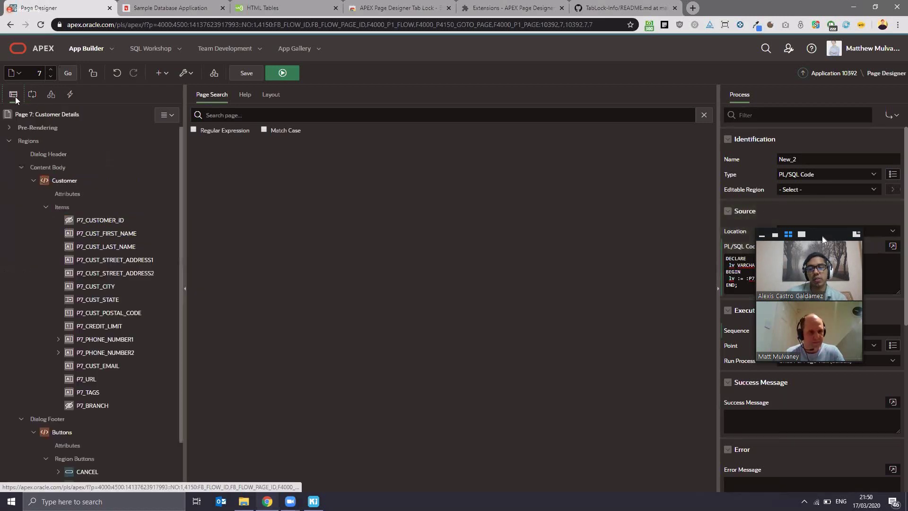
left_click(118, 314)
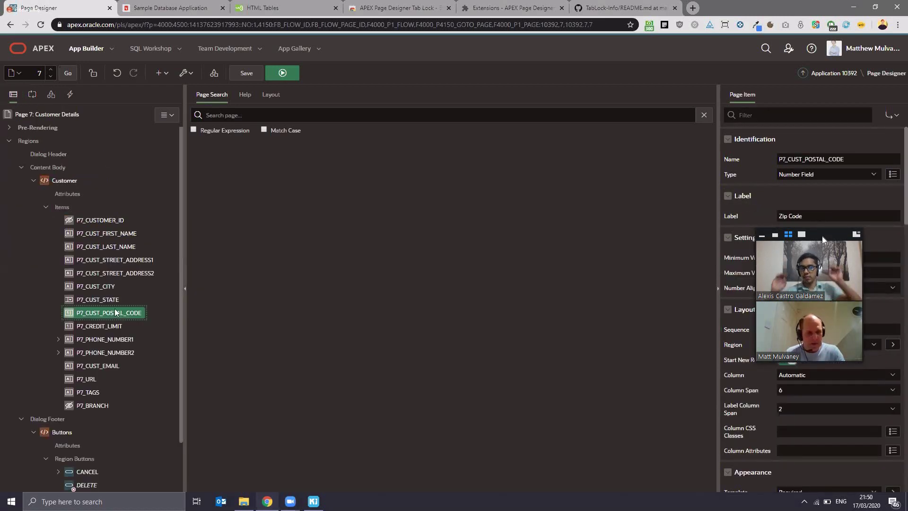
left_click(110, 261)
left_click(106, 246)
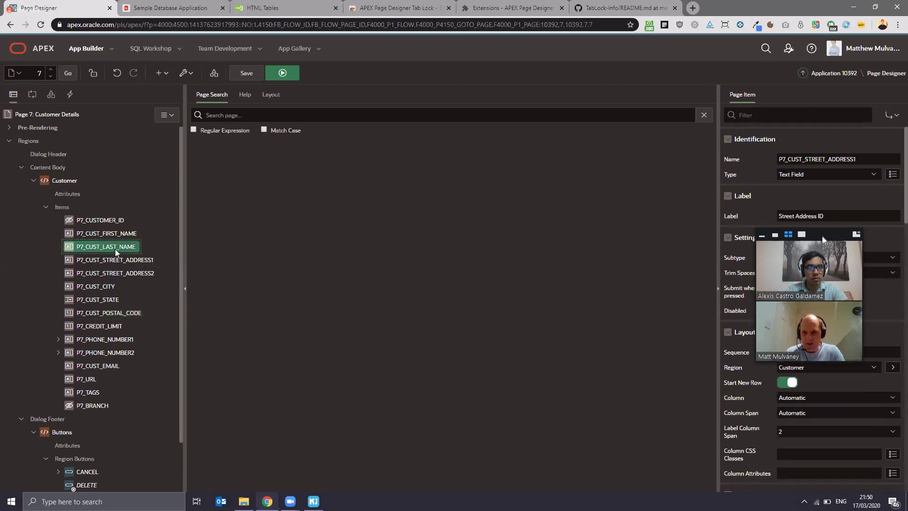
left_click_drag(822, 236, 398, 180)
left_click(122, 260)
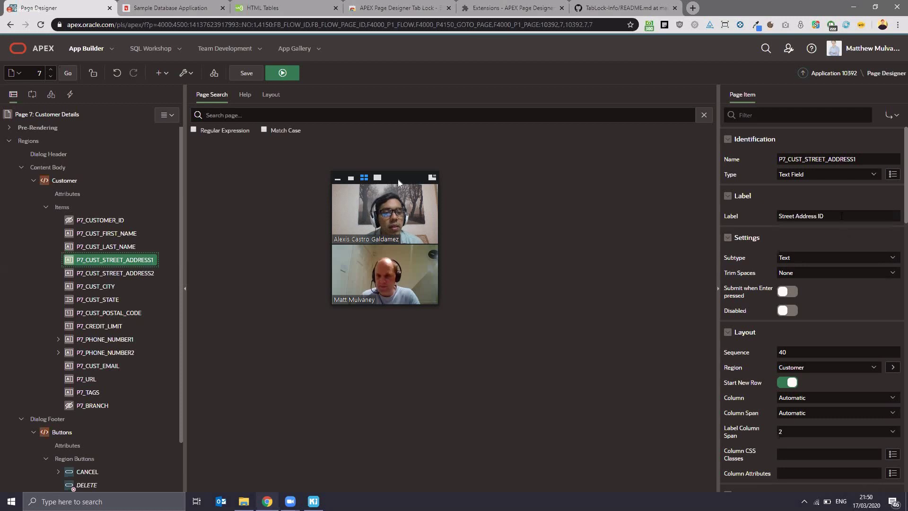
Step: Apply Case Rotation to the item's label, cycling through "Street Address Id" and "street address id" back to "Street Address ID"
left_click(837, 217)
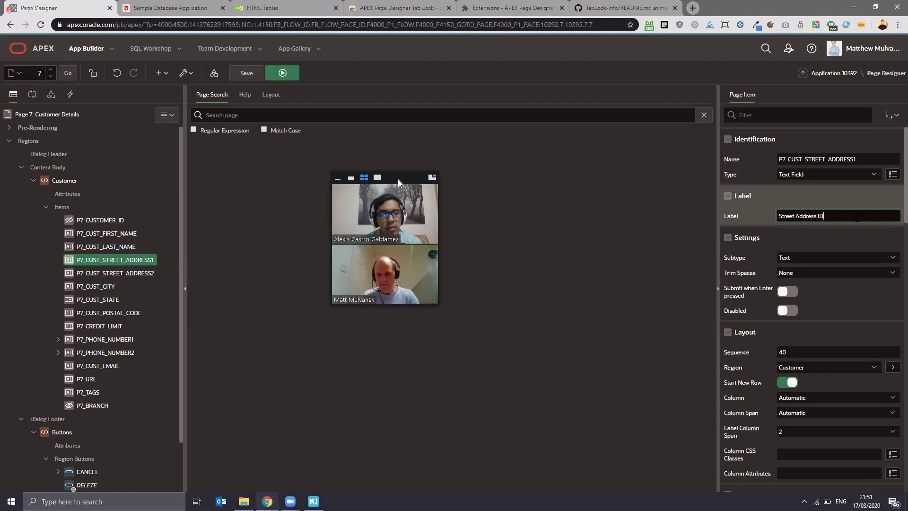
key("ctrl+shift+Left")
type("Id")
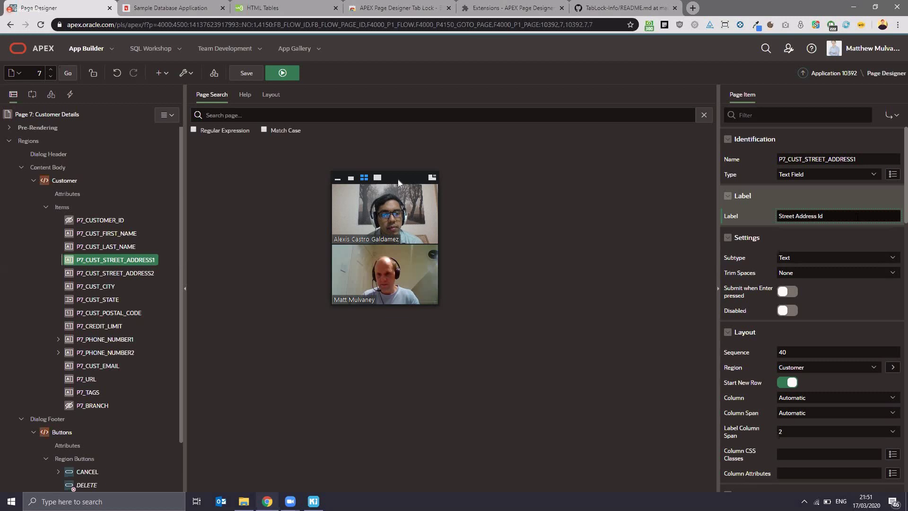
key("shift+F3")
key("shift+F3")
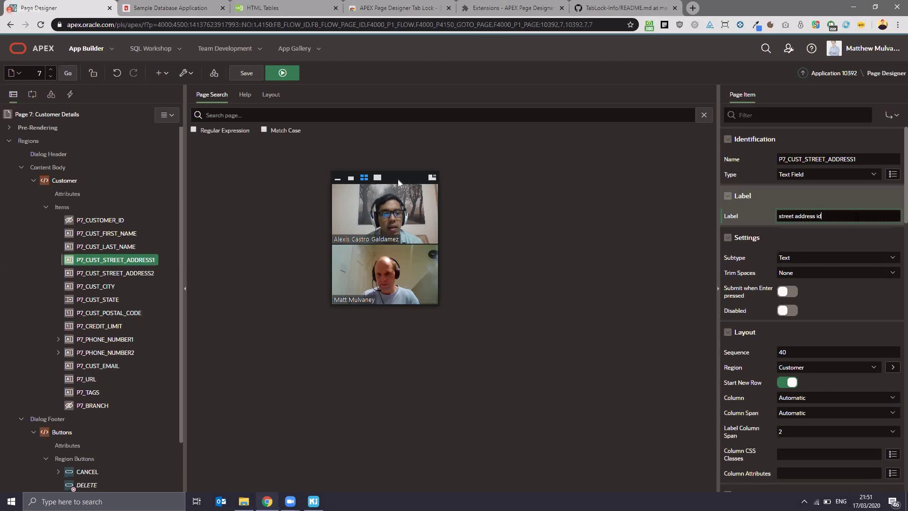
key("shift+F3")
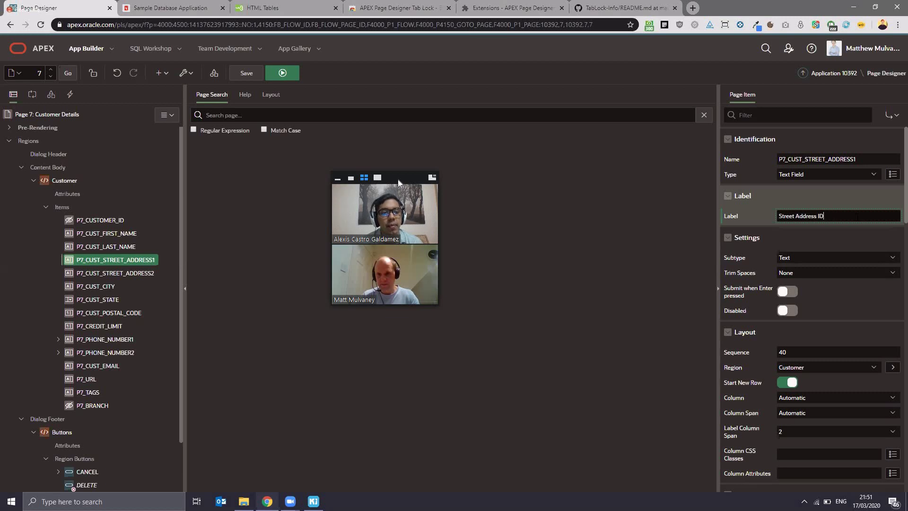
Step: Cycle the street address label's case repeatedly through title case and lowercase again, finishing on "Street Address ID"
key("BackSpace")
type("d")
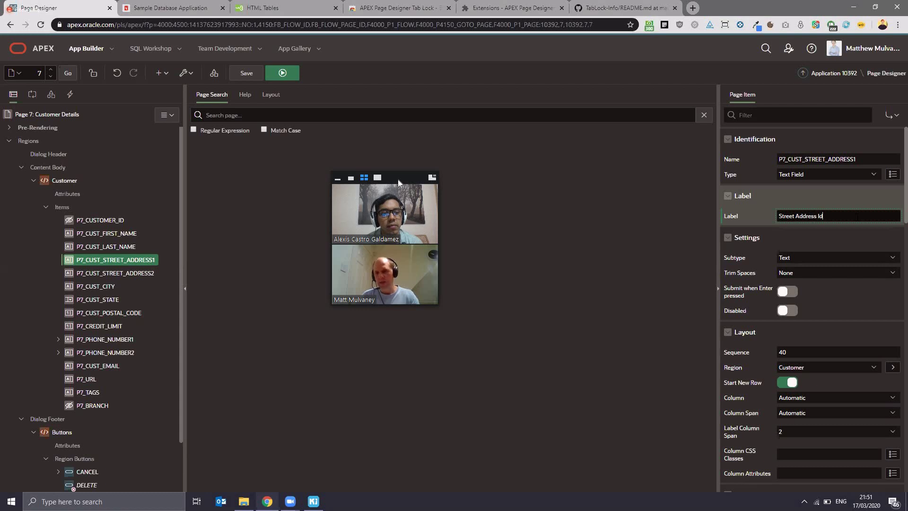
key("shift+F3")
key("shift+F3")
key("shift+F3")
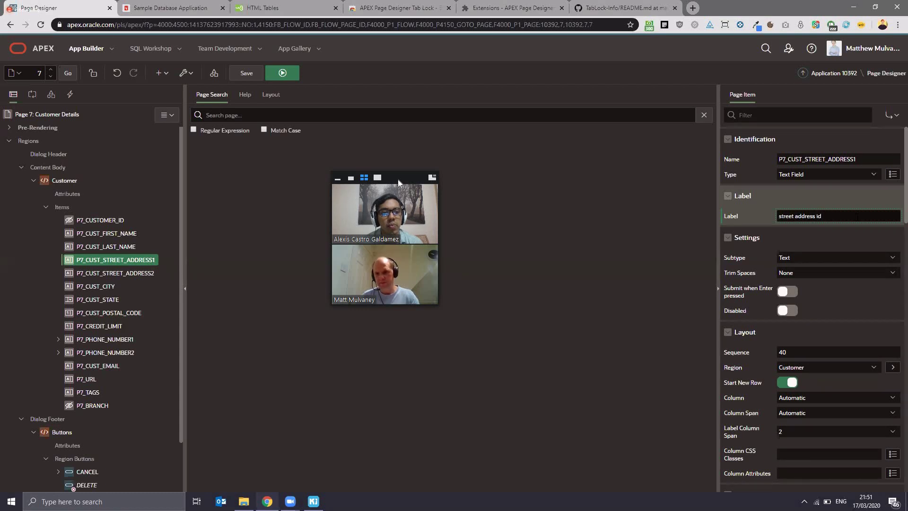
key("shift+F3")
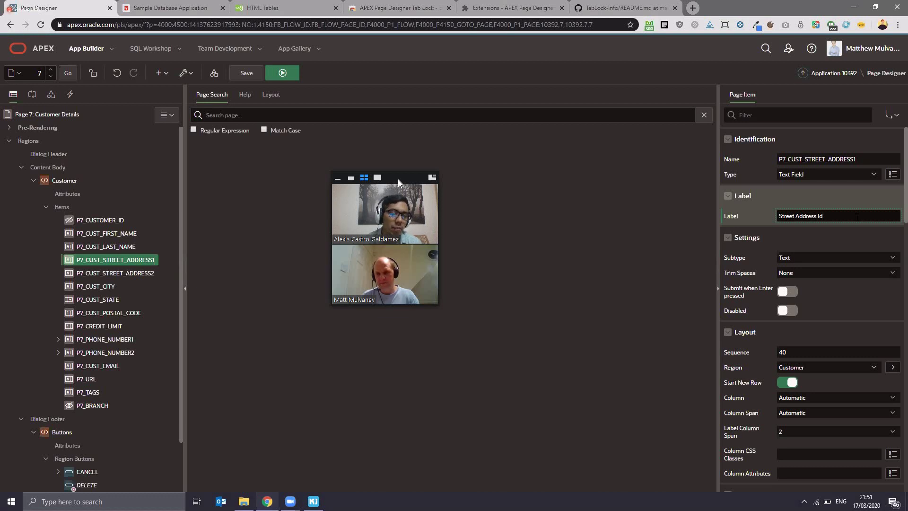
key("shift+F3")
key("shift+F3")
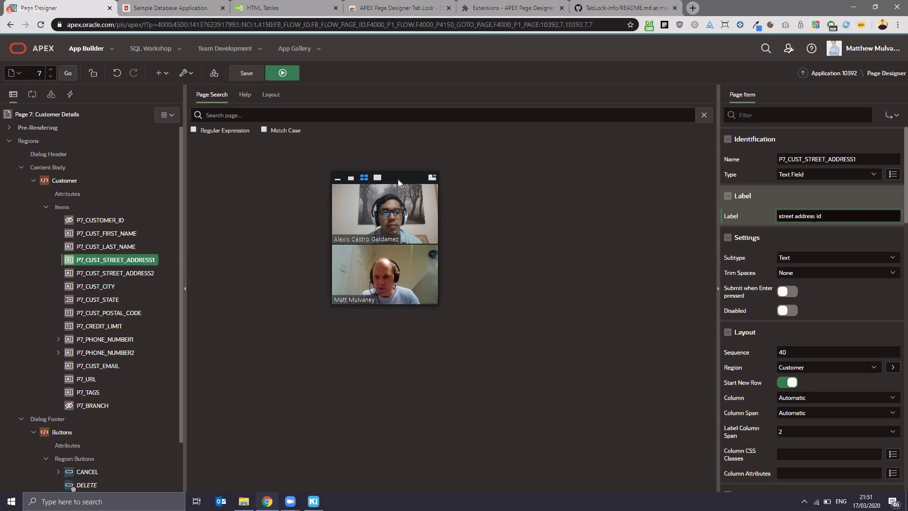
key("shift+F3")
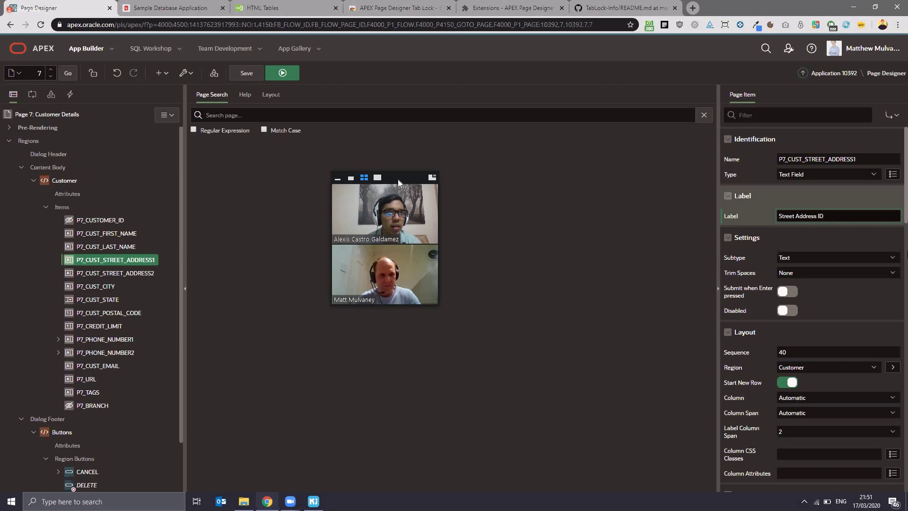
Step: Rotate the label case of the first name, last name and street address items, producing "LAST NAME", "Street Address Id" and "LINE 2"
left_click(99, 220)
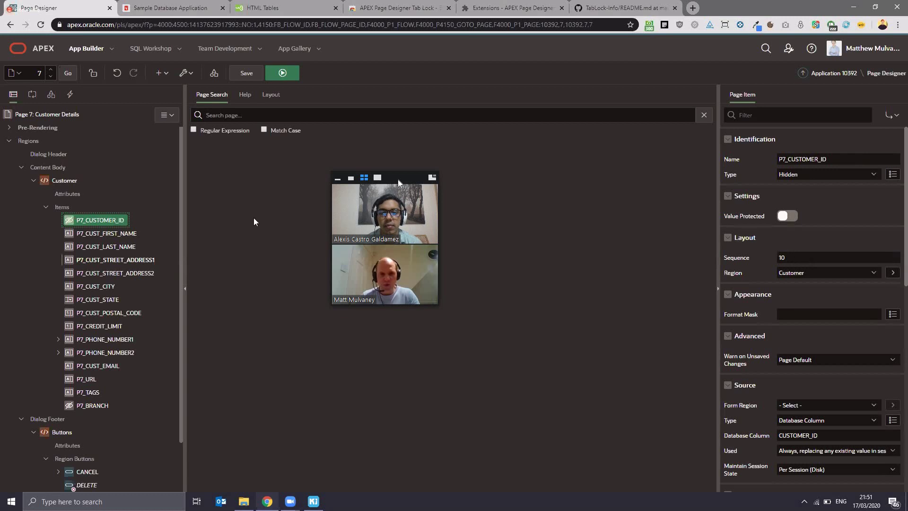
left_click(111, 233)
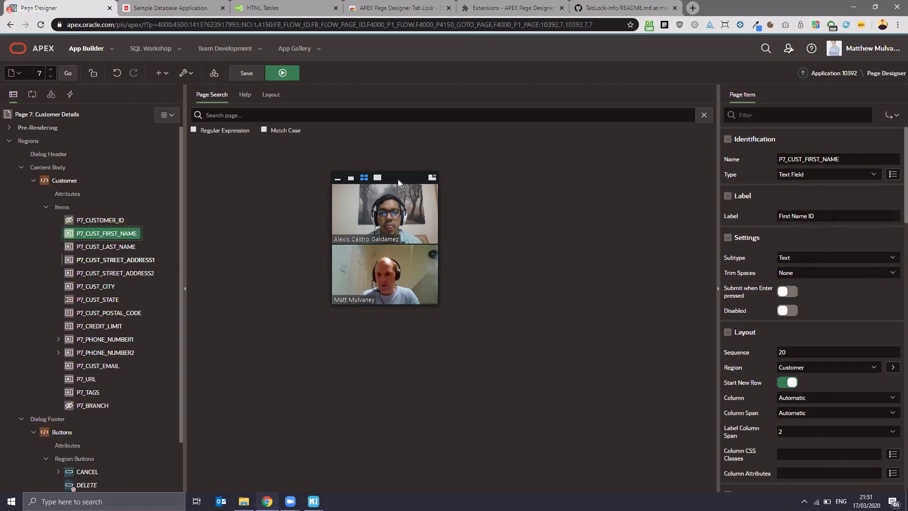
left_click(106, 246)
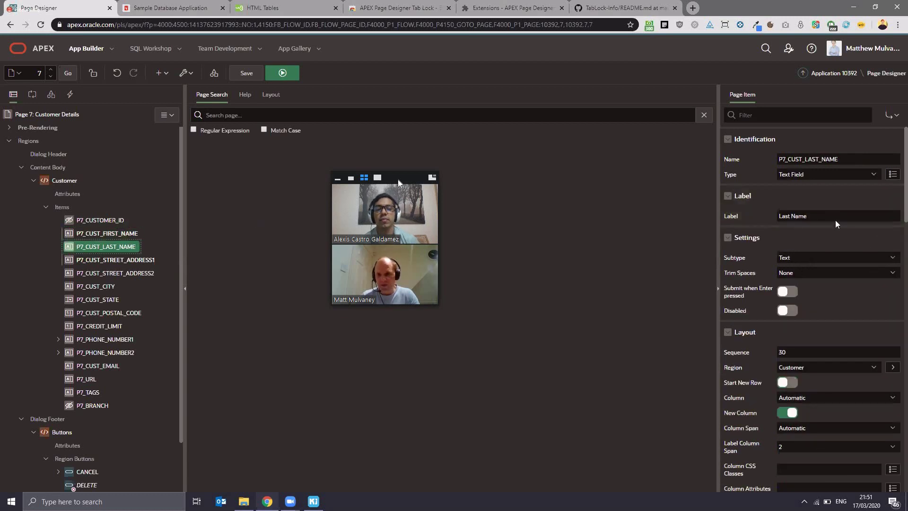
type("LAST NAME")
left_click(103, 259)
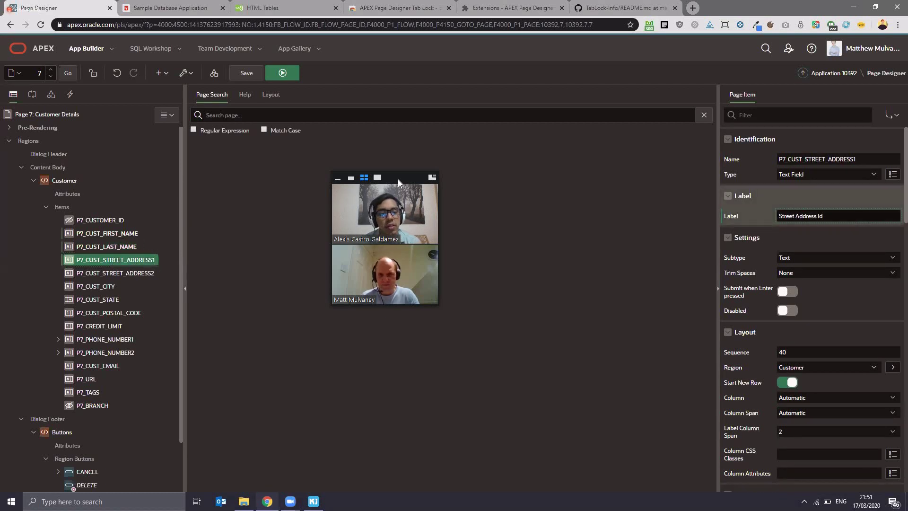
left_click(115, 273)
type("LINE 2")
Step: Rotate the P7_CUST_STATE label to "state" and the P7_PHONE_NUMBER1 label to "Phone number"
left_click(98, 300)
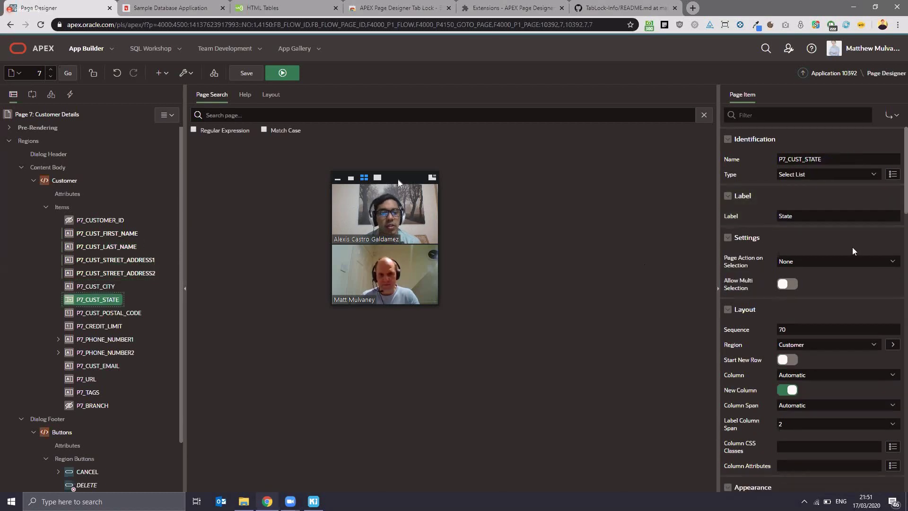
double_click(787, 216)
type("STATE")
key("ctrl+a")
type("state")
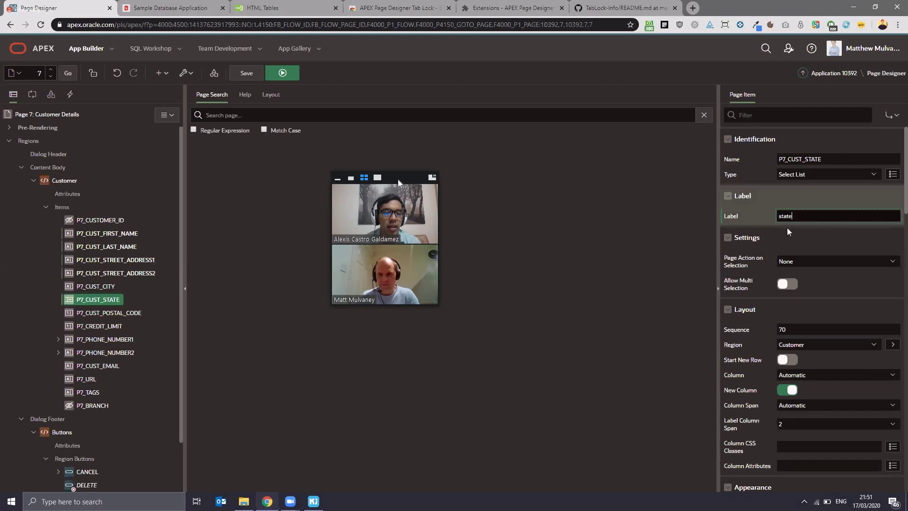
left_click(851, 217)
key("ctrl+a")
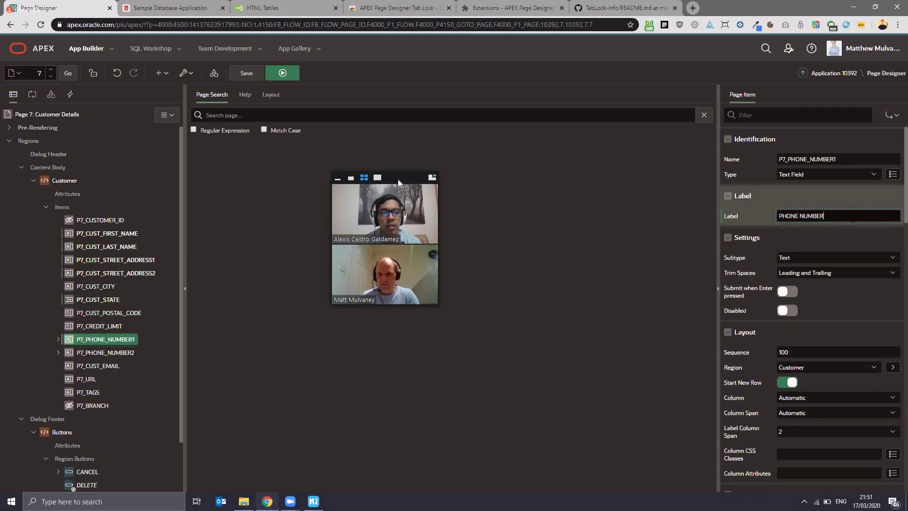
type("Phone number")
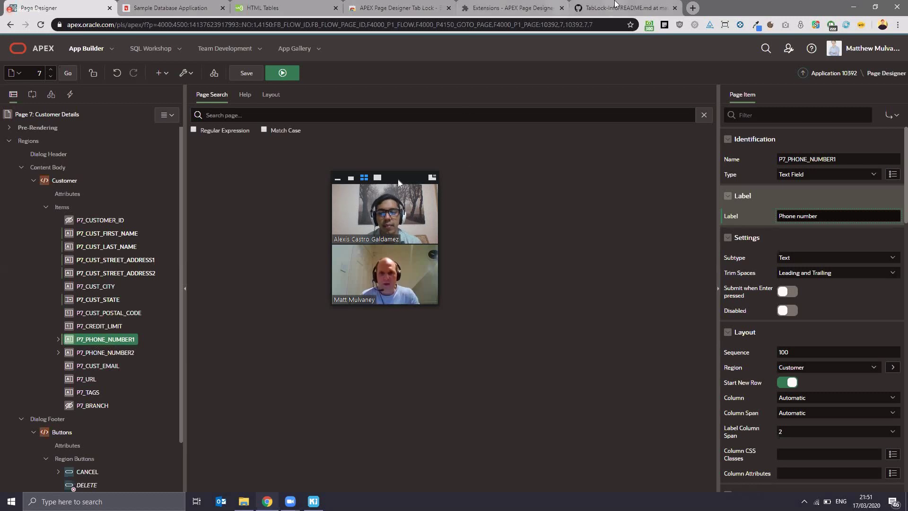
Step: Check the README's Revealer Tab entry and open the second listed customer's details in the Sample Database Application
key("ctrl+shift+Tab")
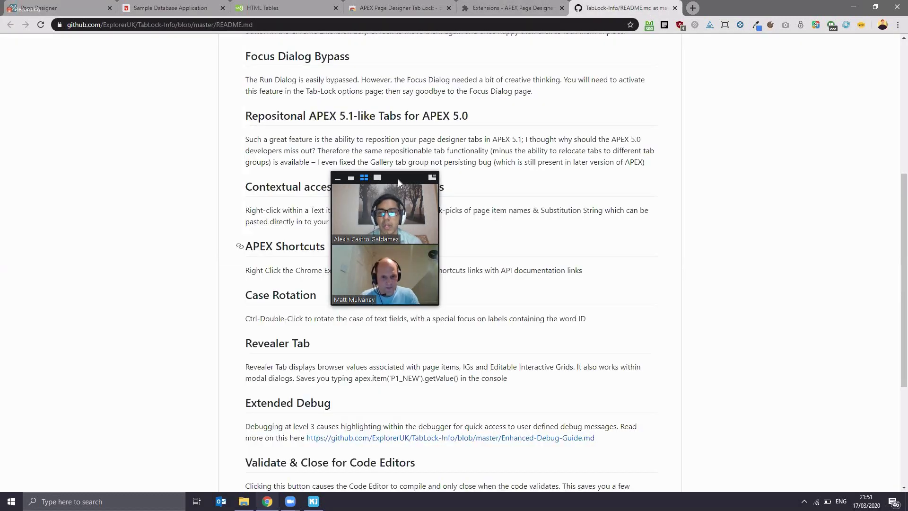
left_click_drag(398, 180, 801, 112)
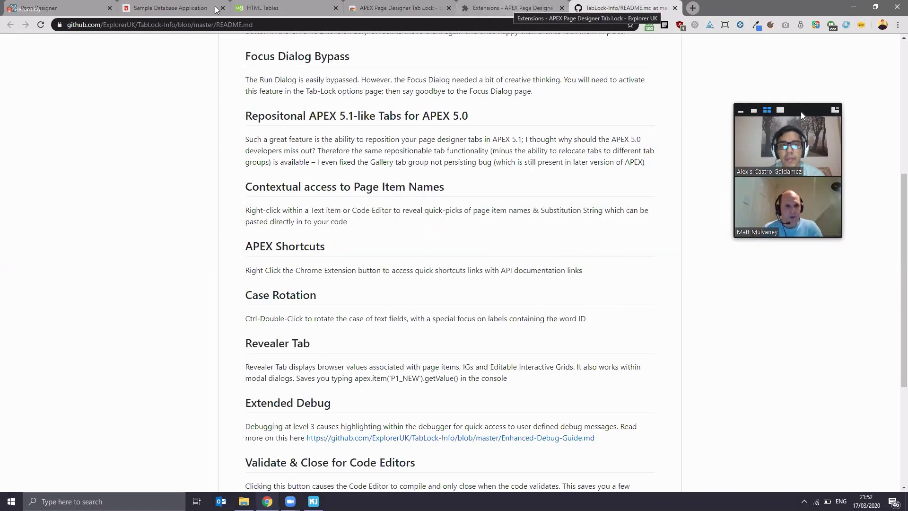
left_click(140, 8)
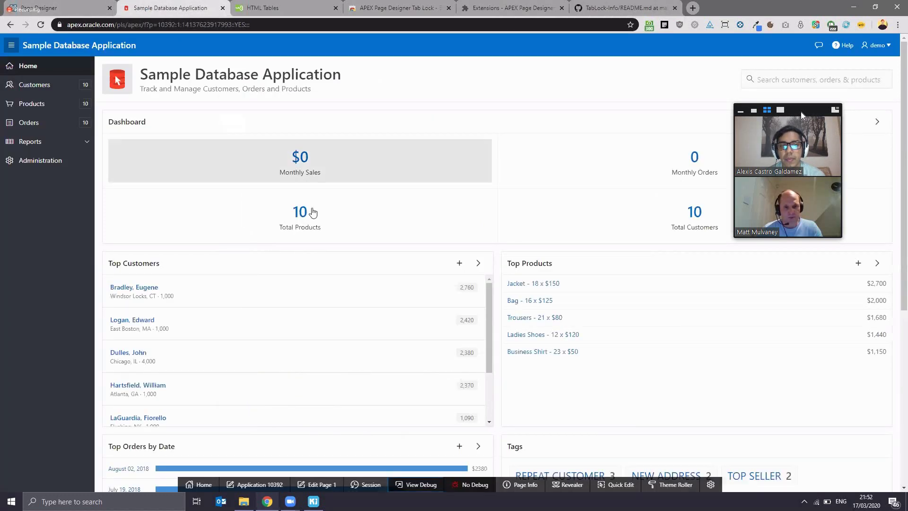
left_click(44, 91)
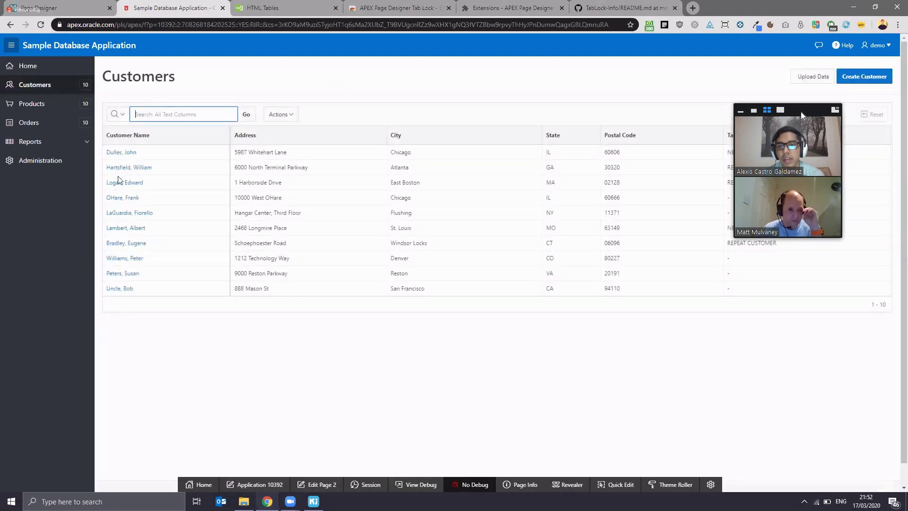
left_click(119, 181)
left_click(121, 167)
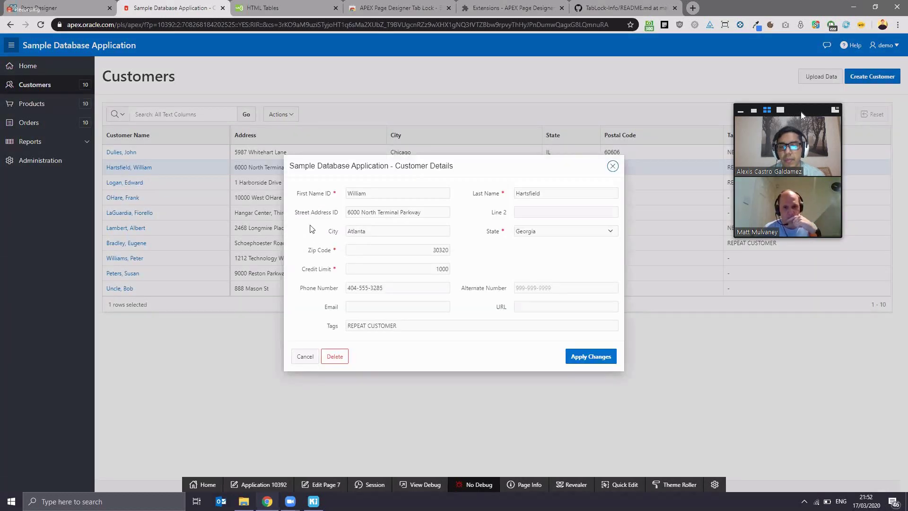
Step: Open the Revealer for the Customer Details dialog and examine its page 7 item values, including hidden items P7_CUSTOMER_ID and P7_BRANCH
left_click(588, 487)
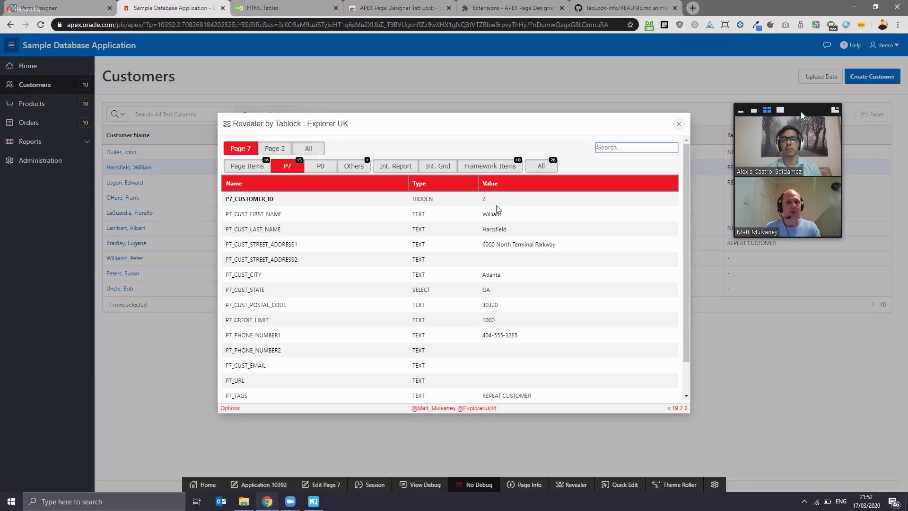
scroll(501, 391, "down", 2)
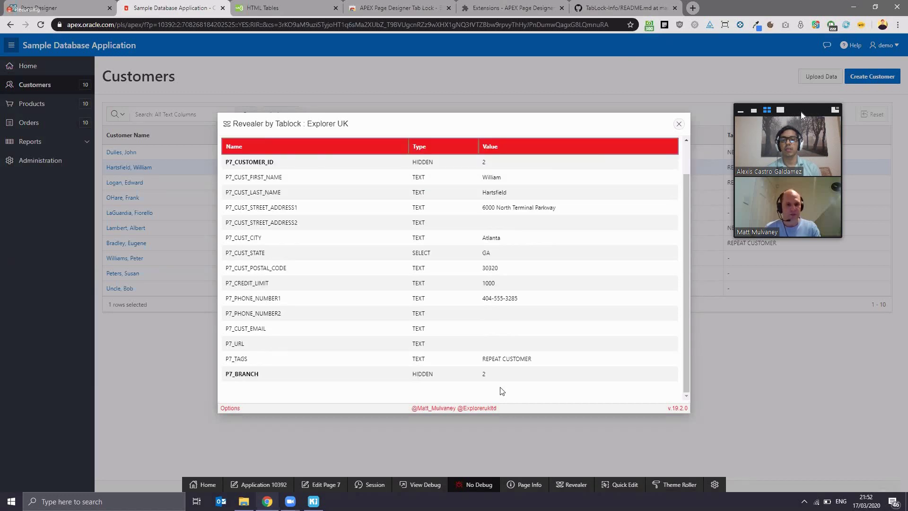
scroll(520, 344, "up", 2)
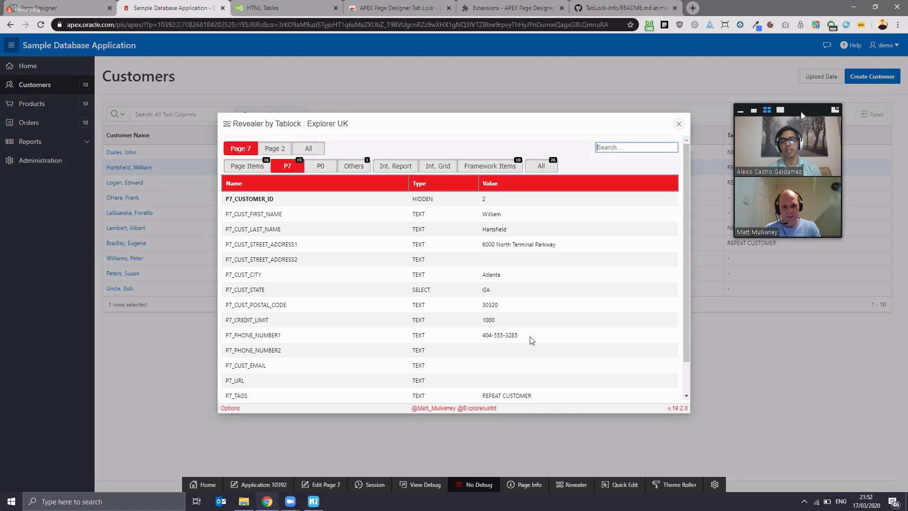
double_click(422, 198)
double_click(256, 198)
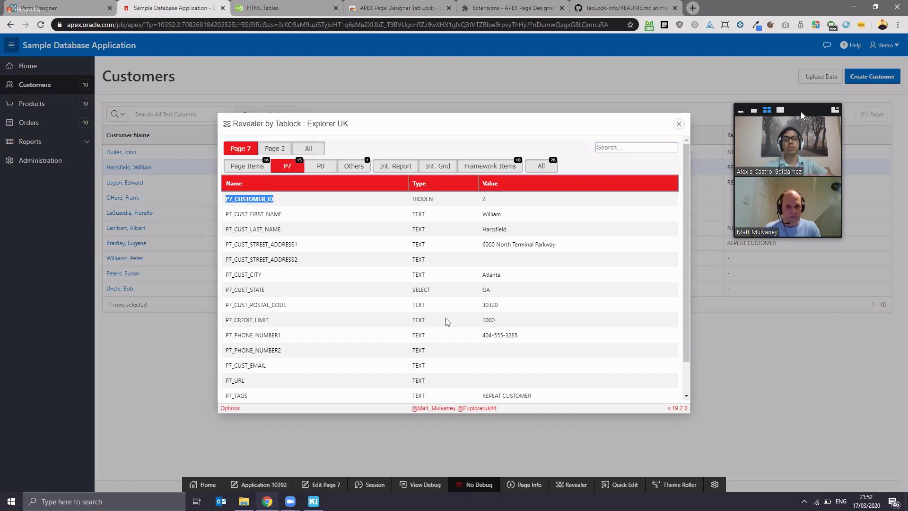
scroll(446, 322, "down", 1)
left_click(426, 365)
double_click(424, 374)
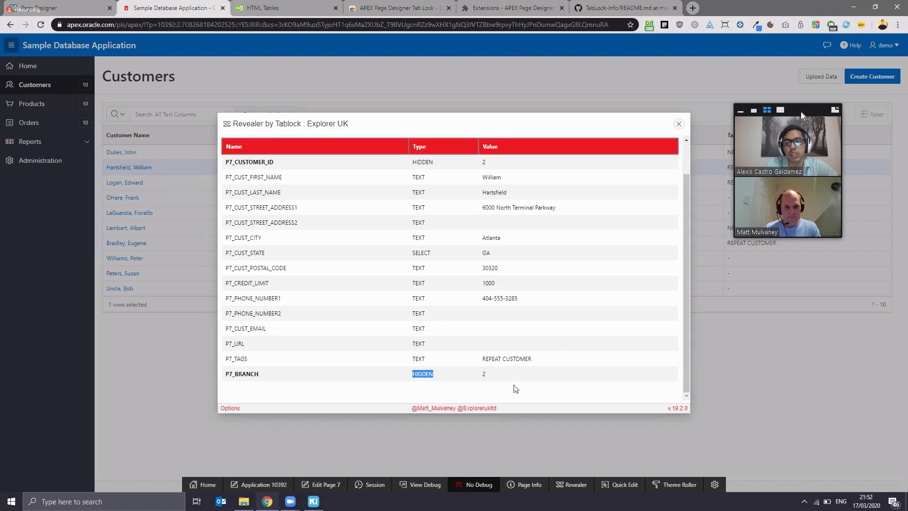
scroll(427, 280, "up", 1)
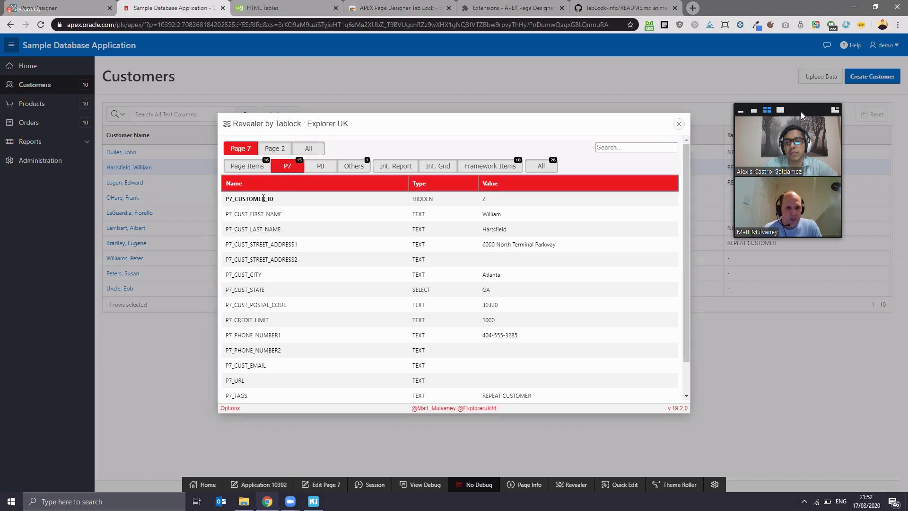
Step: Examine the Revealer's page 7 values by category, including P0, Others, Page Items, Framework Items, All and P7
left_click(319, 167)
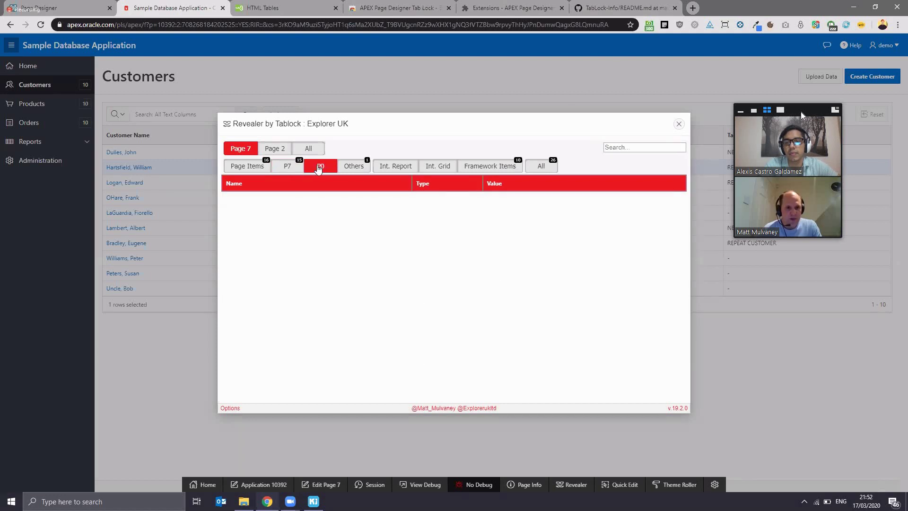
left_click(355, 169)
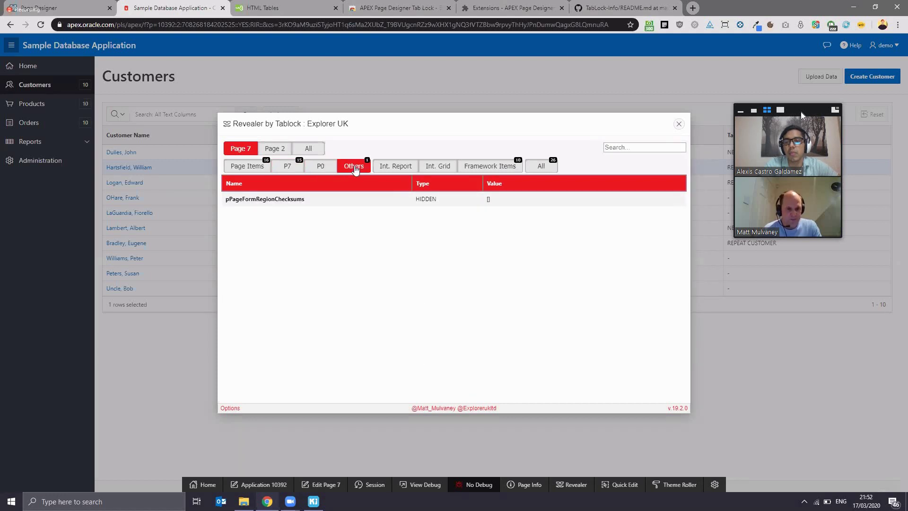
left_click(263, 168)
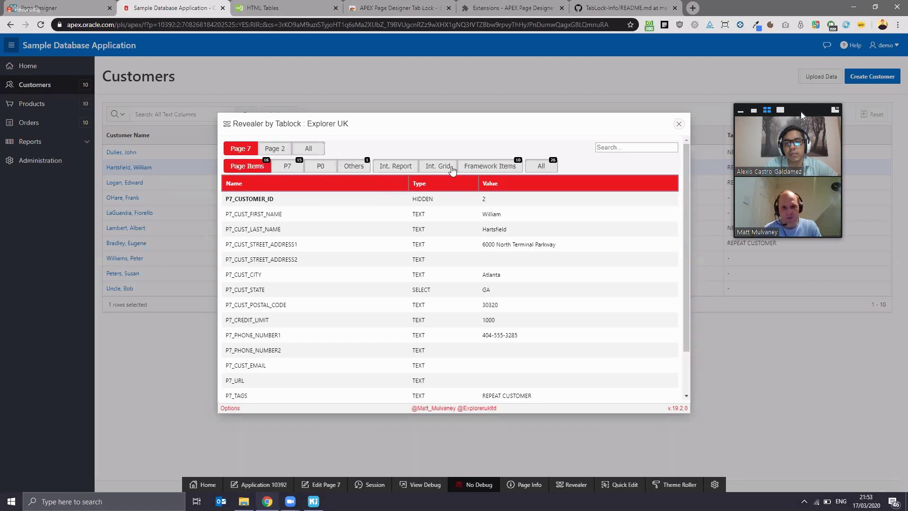
left_click(502, 169)
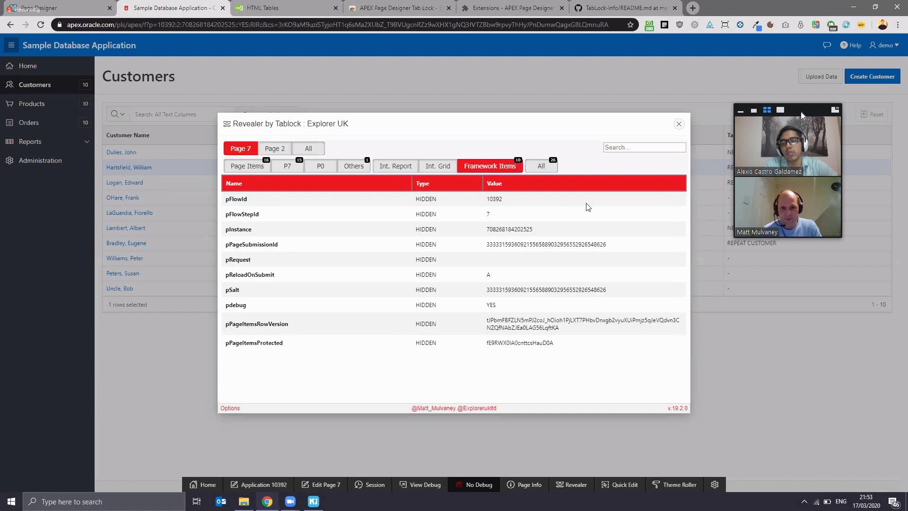
left_click(548, 165)
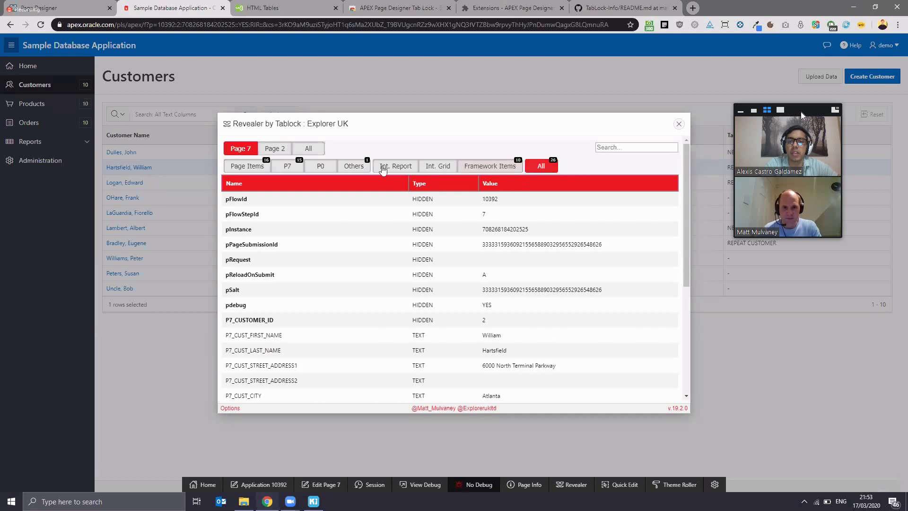
left_click(252, 168)
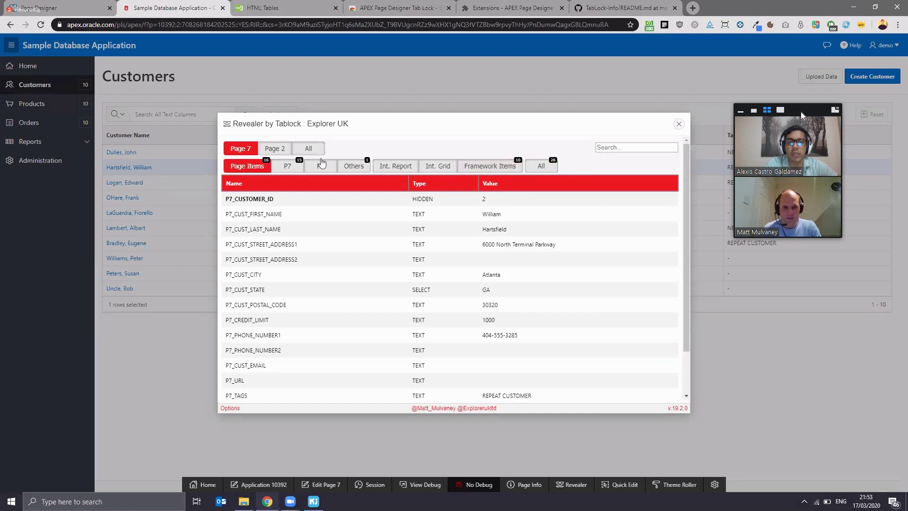
left_click(289, 167)
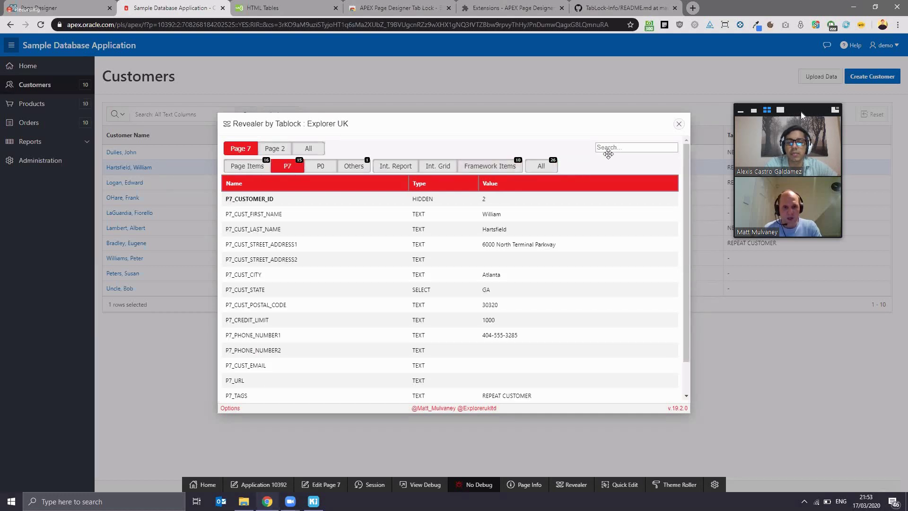
Step: Move the Revealer aside to expose the Customer Details dialog and compare page 2's framework items with page 7's page items
left_click_drag(333, 124, 551, 154)
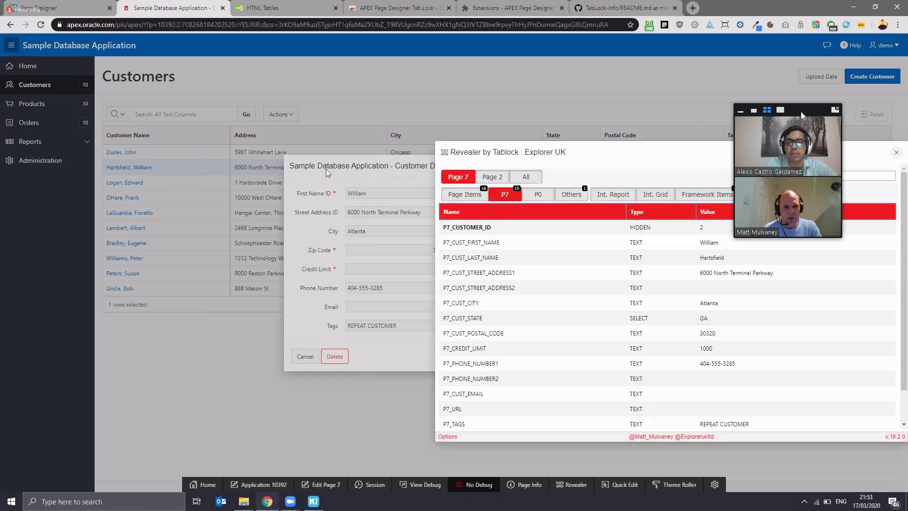
left_click(501, 180)
left_click(703, 196)
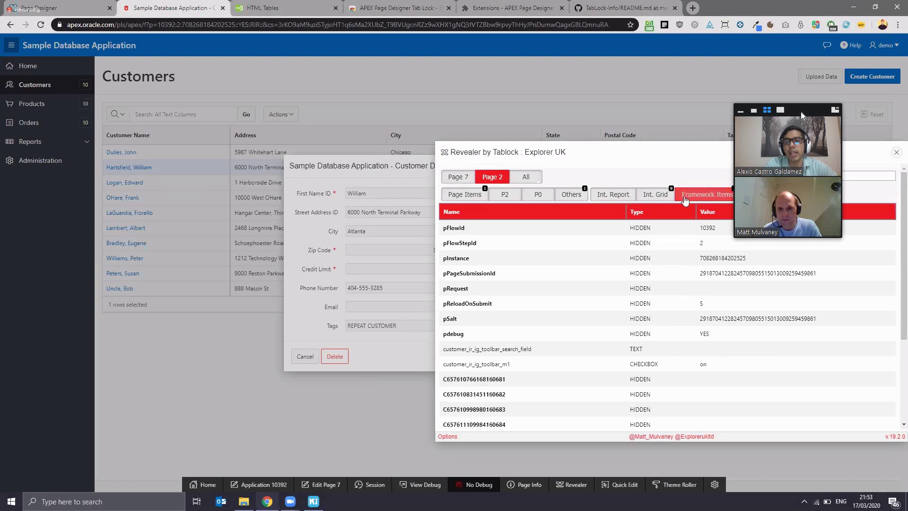
left_click(466, 195)
left_click(464, 179)
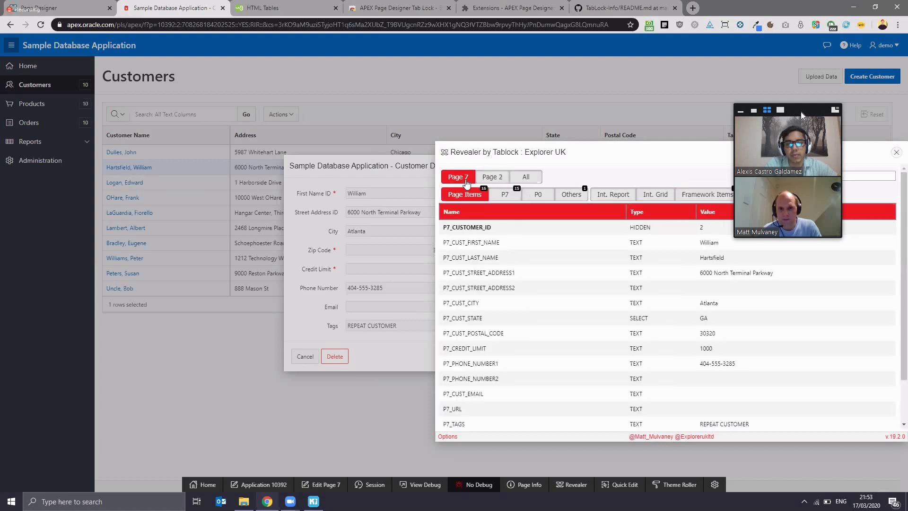
Step: Search the Revealer's page items across all pages for "first" and for "ID"
left_click(526, 177)
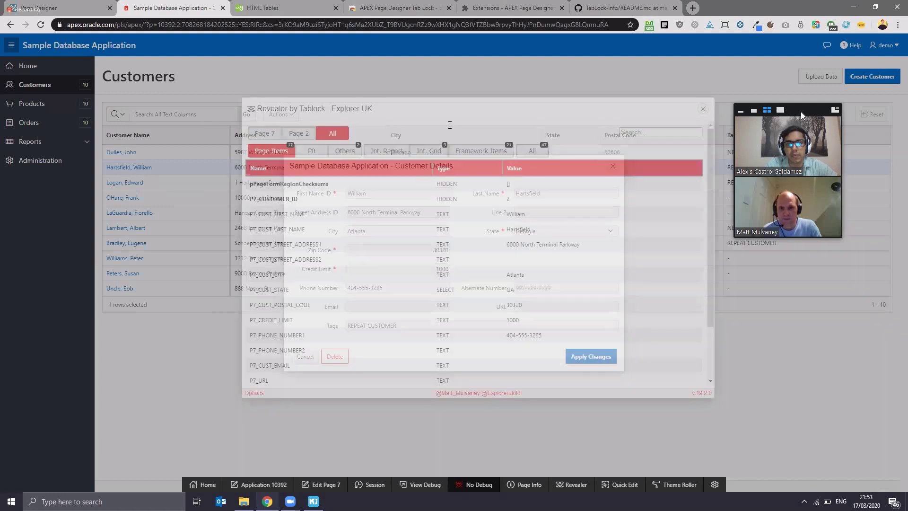
type("first")
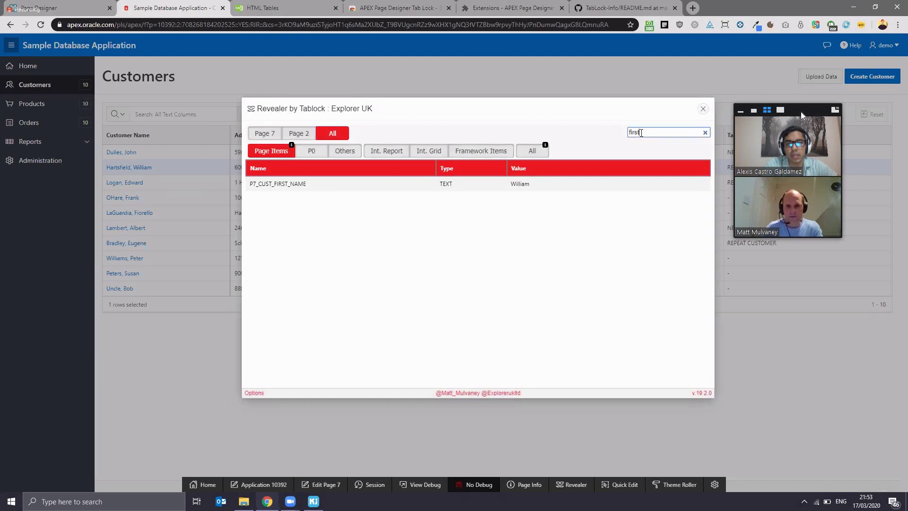
key("BackSpace")
key("BackSpace")
key("BackSpace")
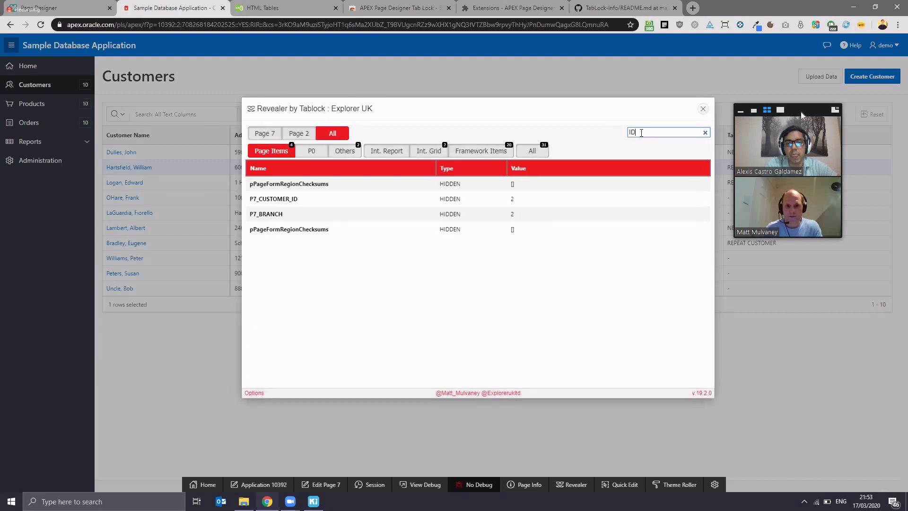
Step: Reopen the Revealer and examine the Others values for page 7 and for all pages
left_click(700, 109)
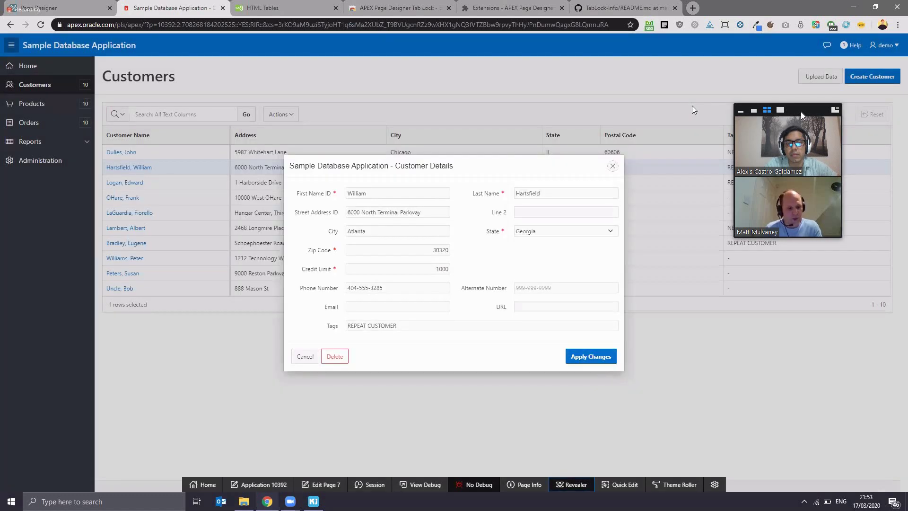
key("Return")
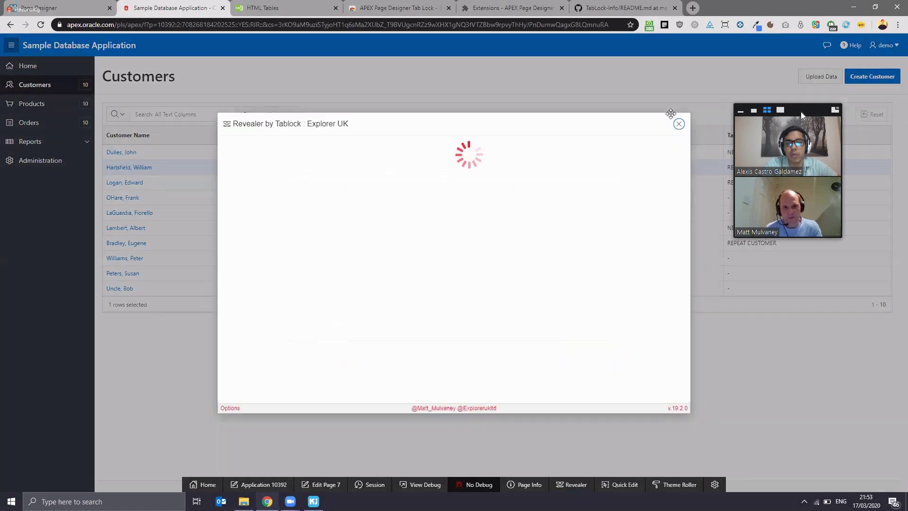
left_click(678, 125)
key("Return")
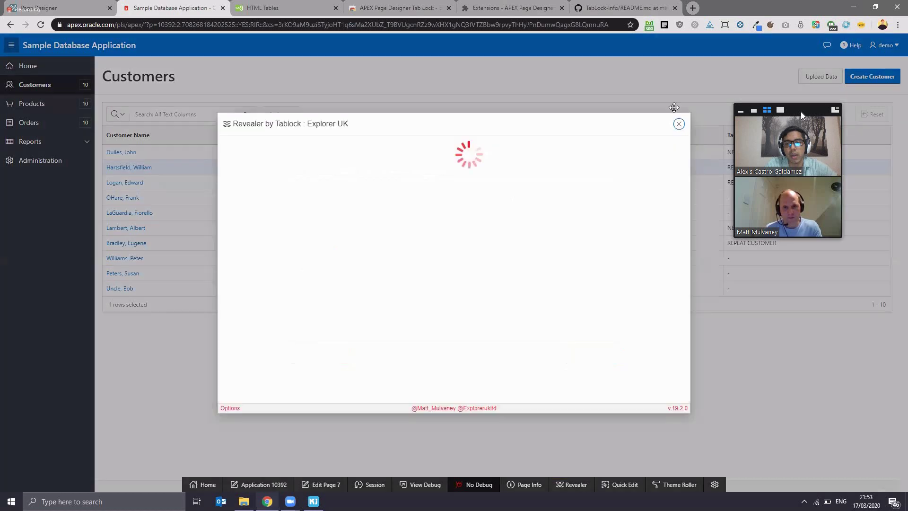
left_click(351, 168)
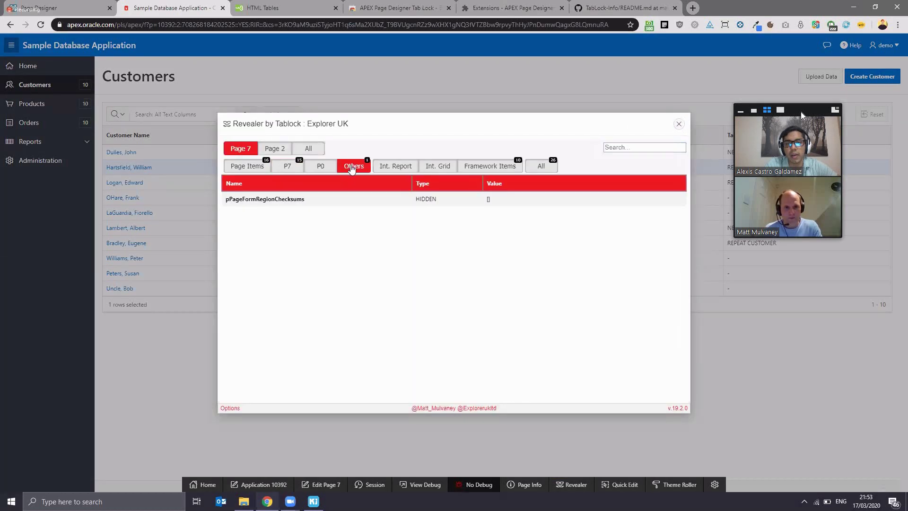
left_click(312, 152)
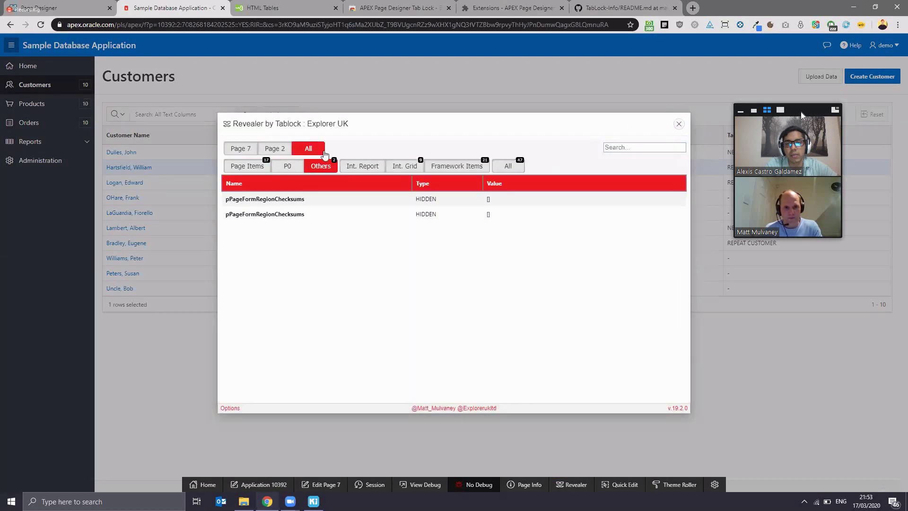
Step: Close the Revealer and Customer Details dialogs and turn off debug mode for the Customers page
left_click(679, 125)
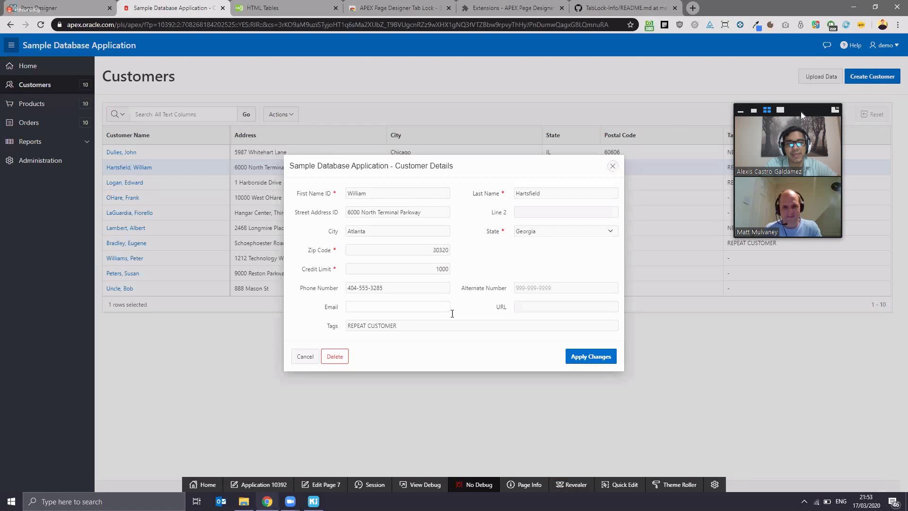
left_click(308, 358)
left_click(467, 484)
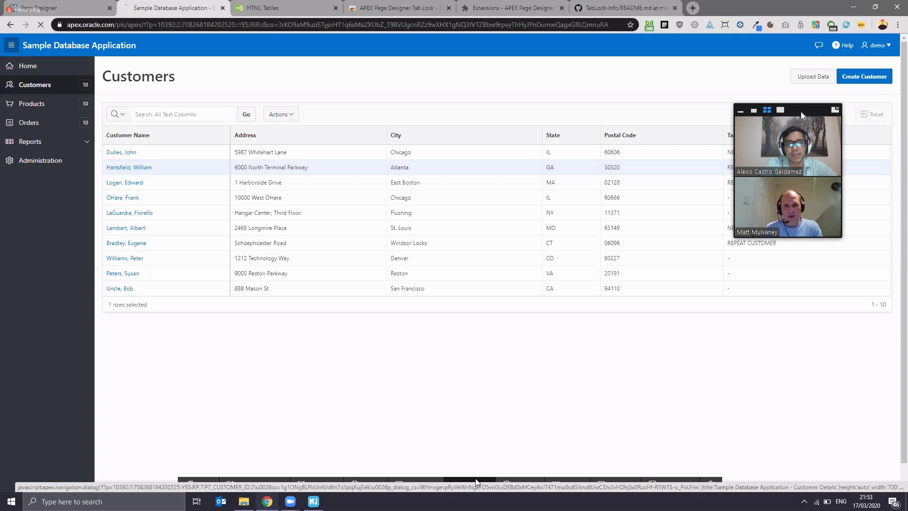
Step: Check the README's Extended Debug entry and enter "!" as the custom debug prefix in the Tab Lock extension's options
left_click(622, 7)
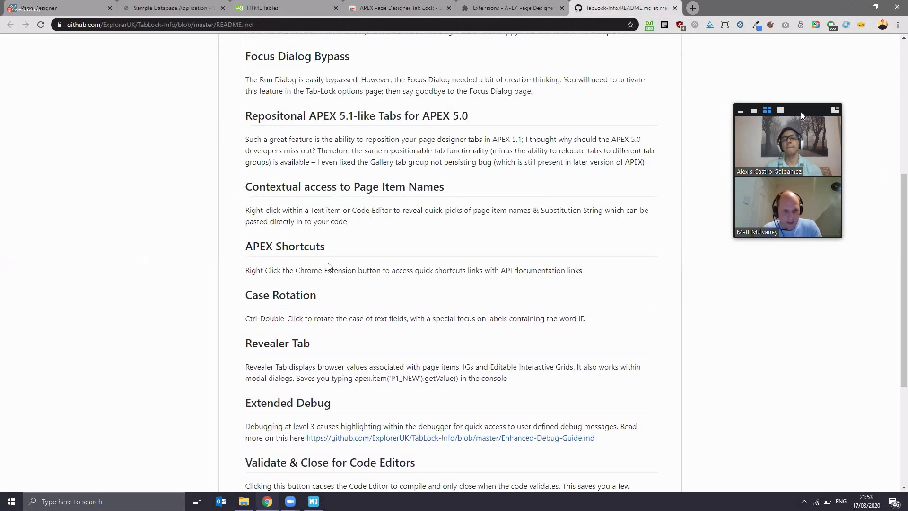
scroll(263, 370, "down", 1)
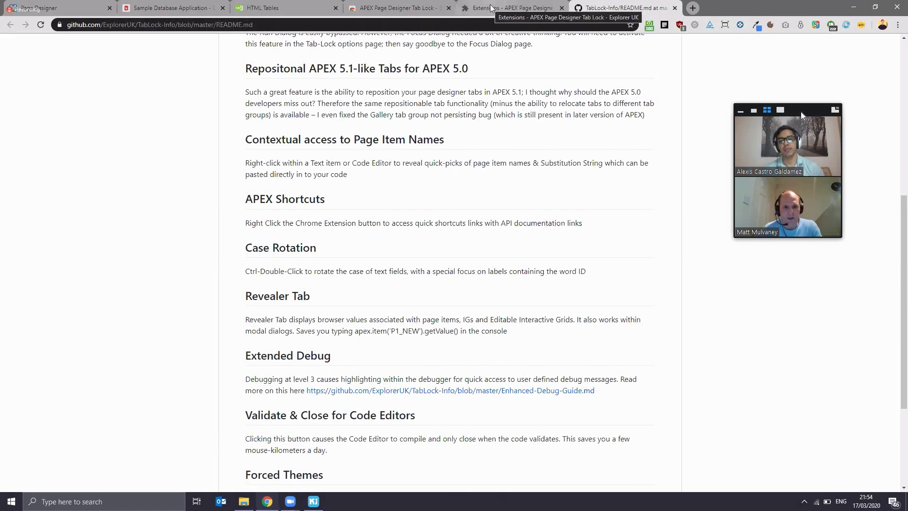
right_click(800, 25)
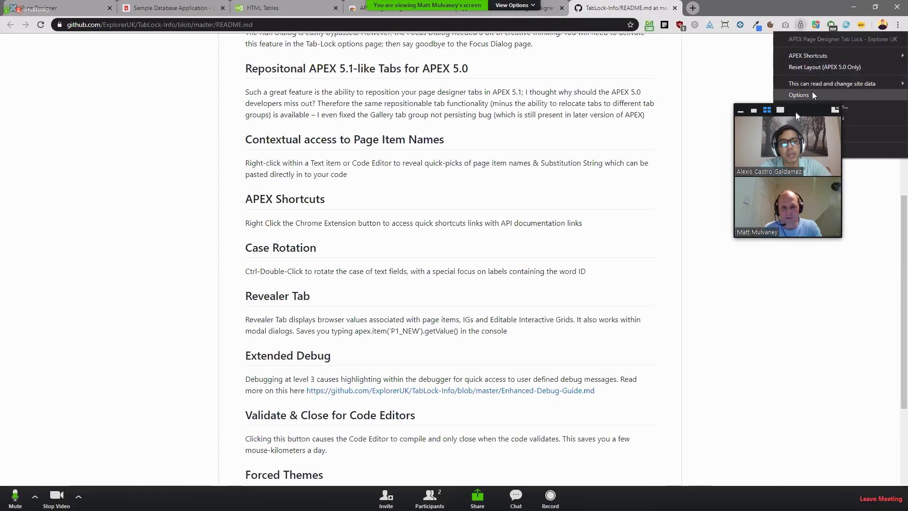
left_click_drag(789, 108, 329, 113)
left_click_drag(166, 93, 116, 116)
left_click(799, 95)
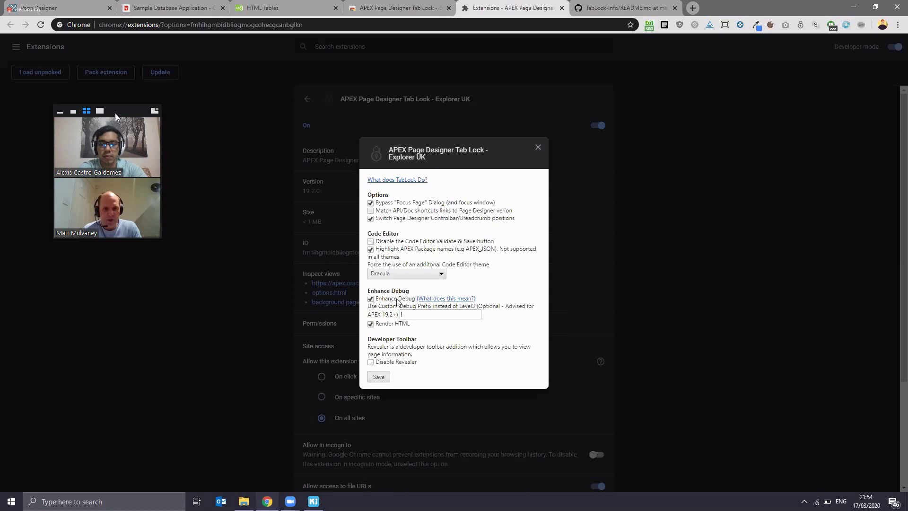
left_click(413, 312)
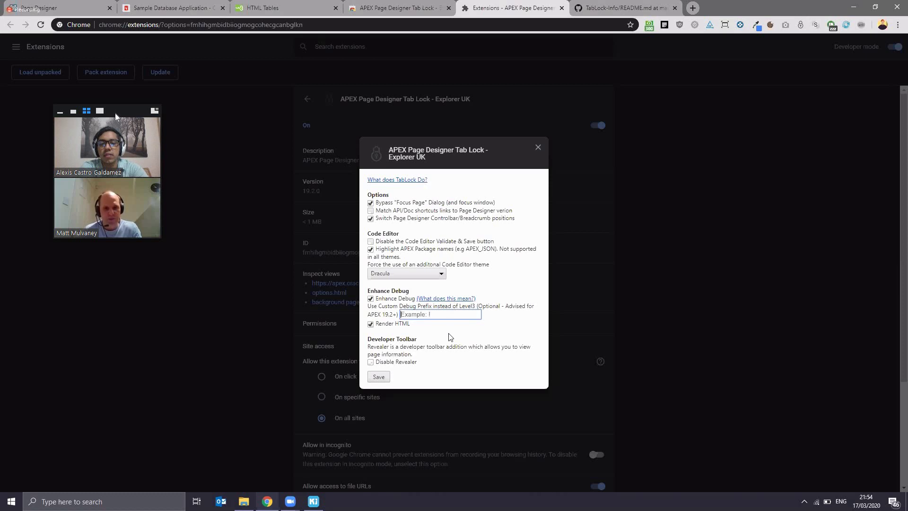
type("!")
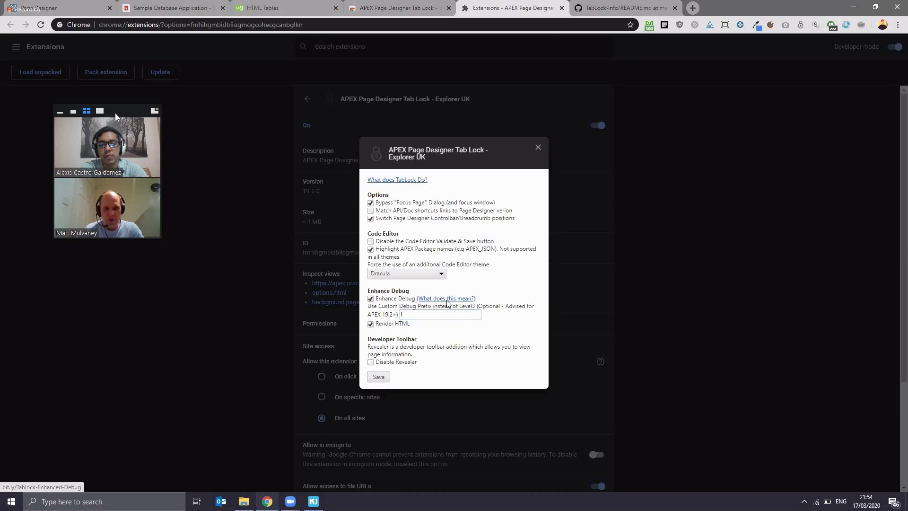
Step: Open the Enhance Debug guide linked from the extension options and read through to its Additional Features section
left_click(447, 301)
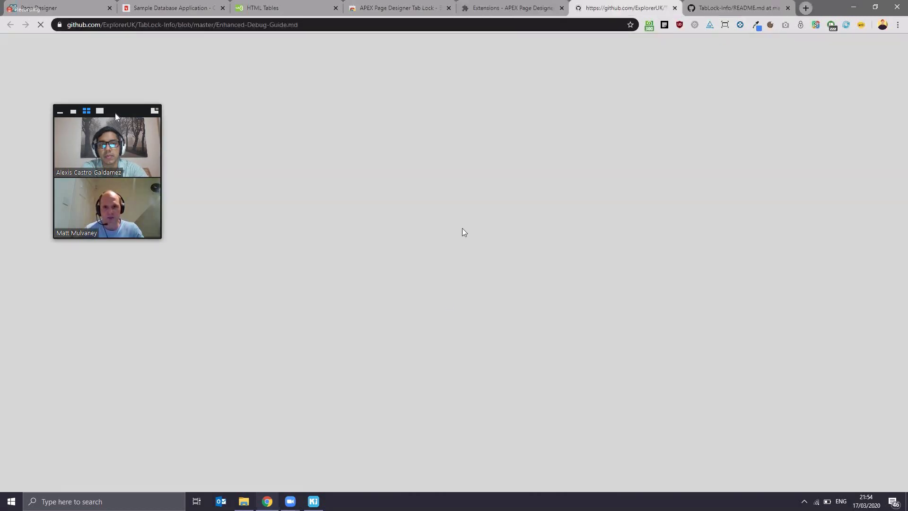
left_click(485, 11)
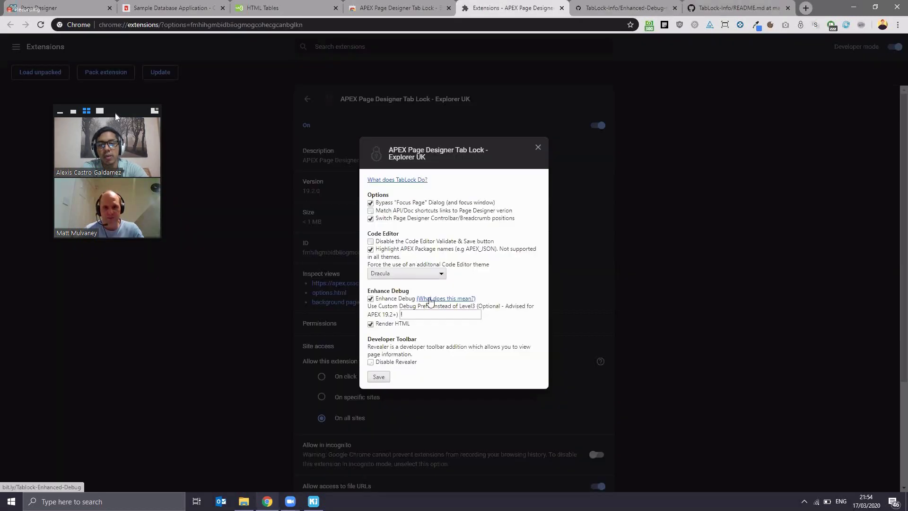
left_click(587, 9)
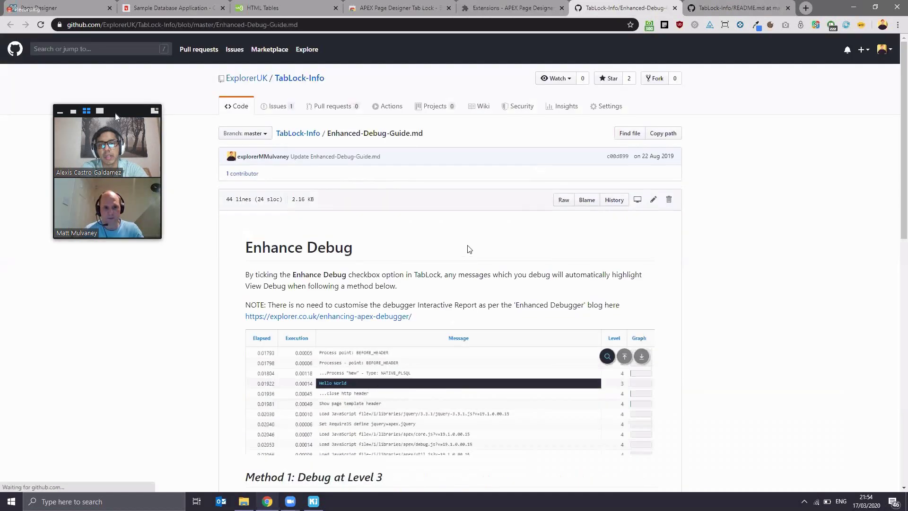
scroll(474, 247, "down", 3)
scroll(474, 247, "down", 8)
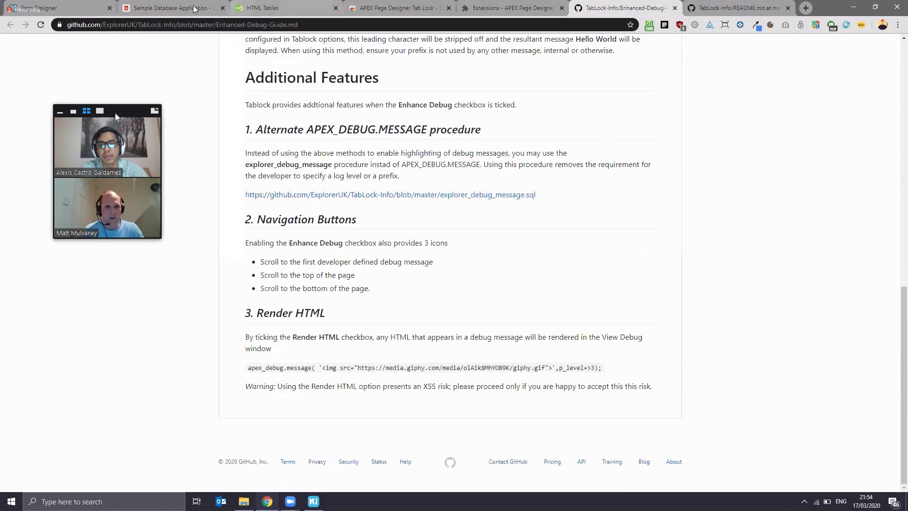
Step: In Page Designer, open the code of page 7's New process and replace the HTML table message with '!Hola Mundo ' ||
left_click(41, 6)
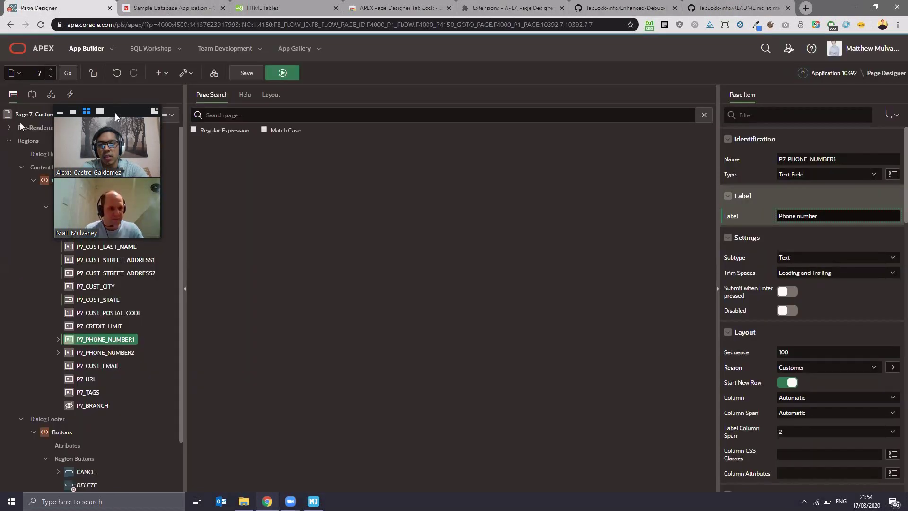
left_click(10, 128)
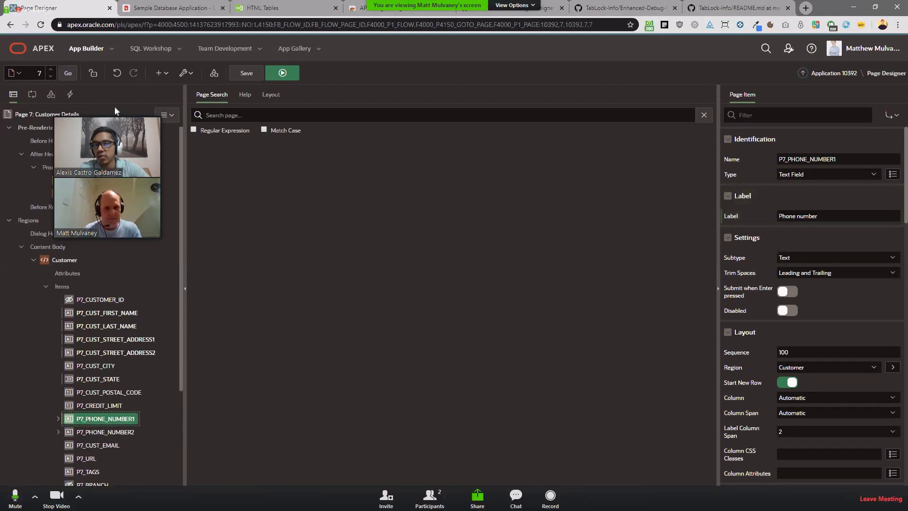
left_click(70, 180)
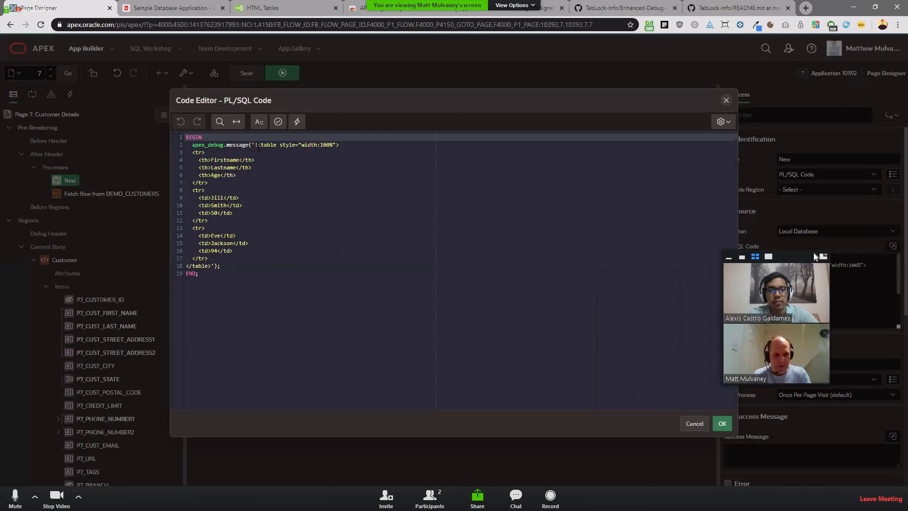
left_click_drag(187, 141, 212, 264)
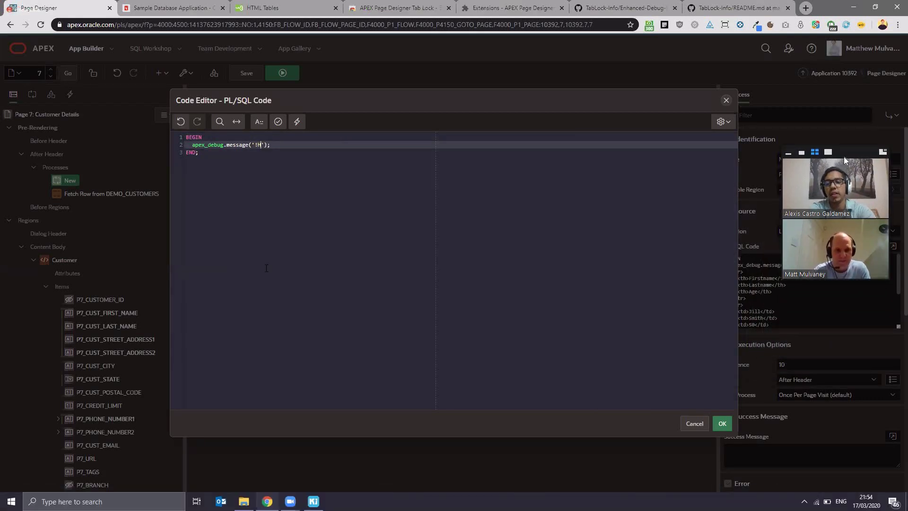
key("BackSpace")
type("Hola Mundo ")
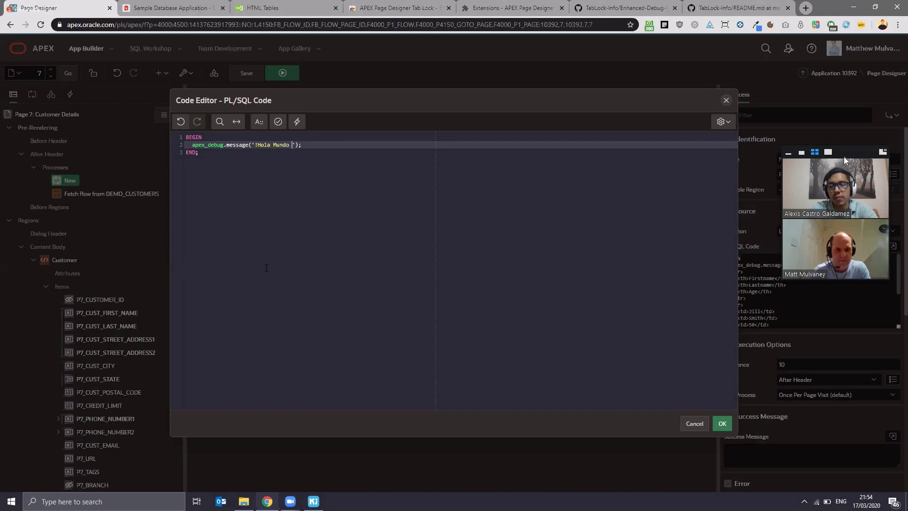
type("' ||")
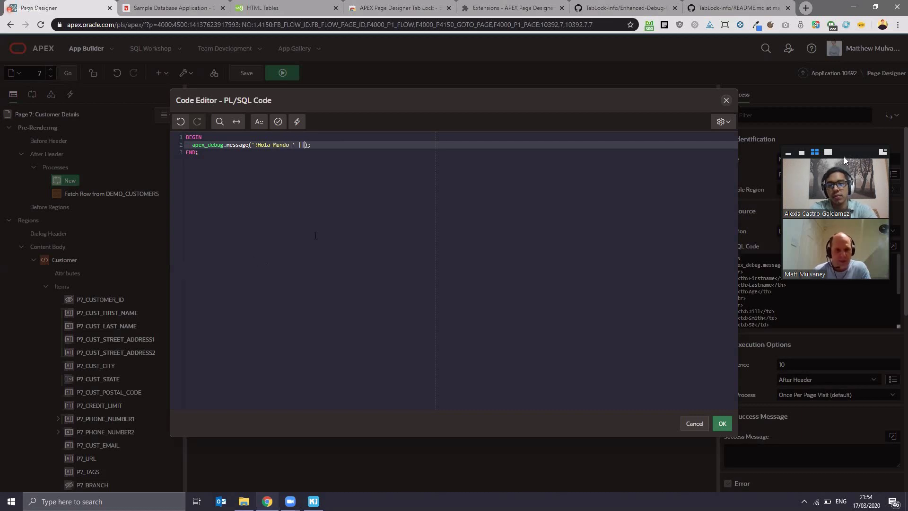
Step: Append the :APP_USER bind variable to the debug message from Tab Lock's substitution strings, accept the code and save page 7
right_click(301, 144)
key("Escape")
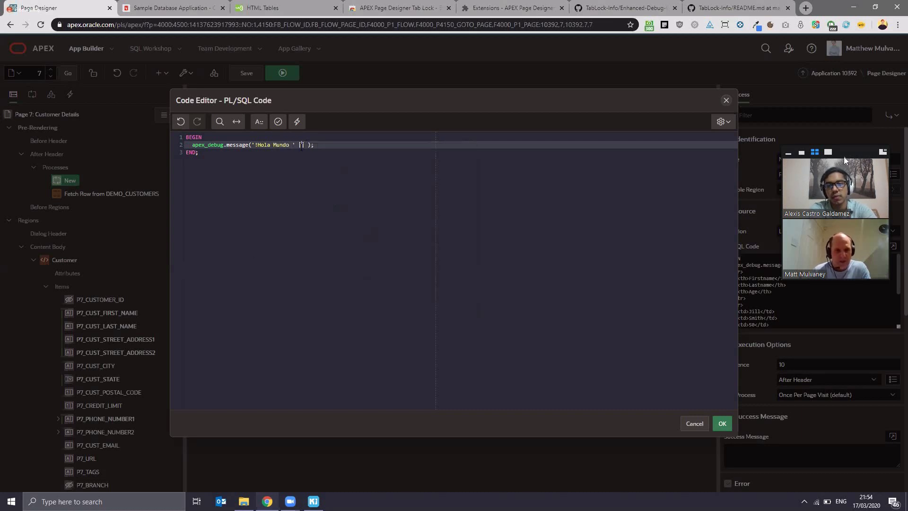
right_click(309, 147)
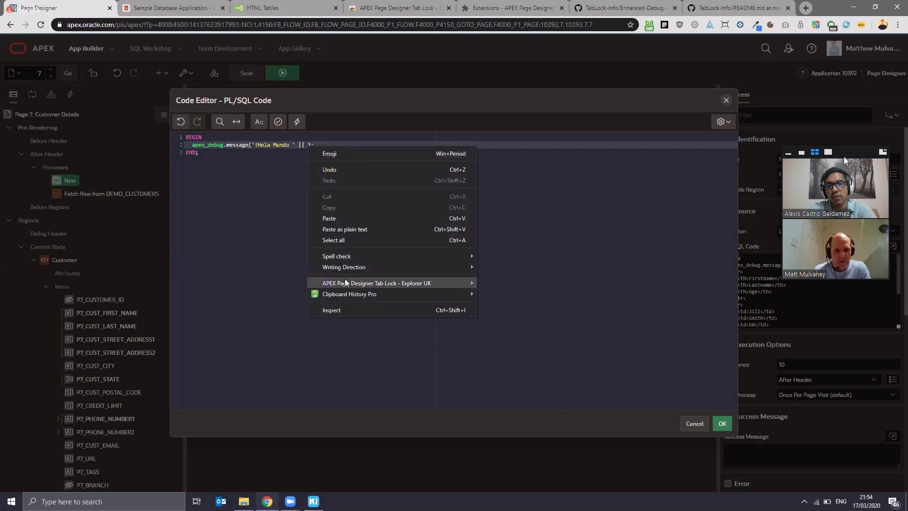
mouse_move(468, 284)
mouse_move(531, 287)
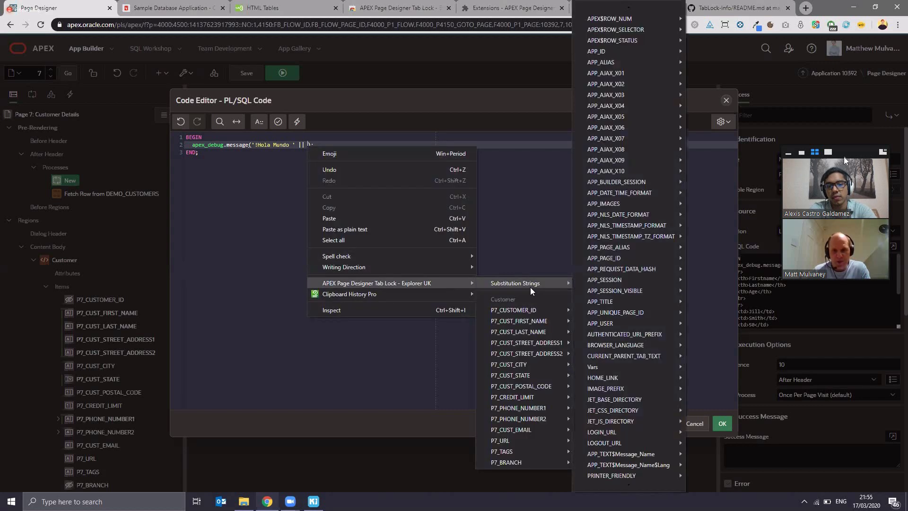
mouse_move(634, 323)
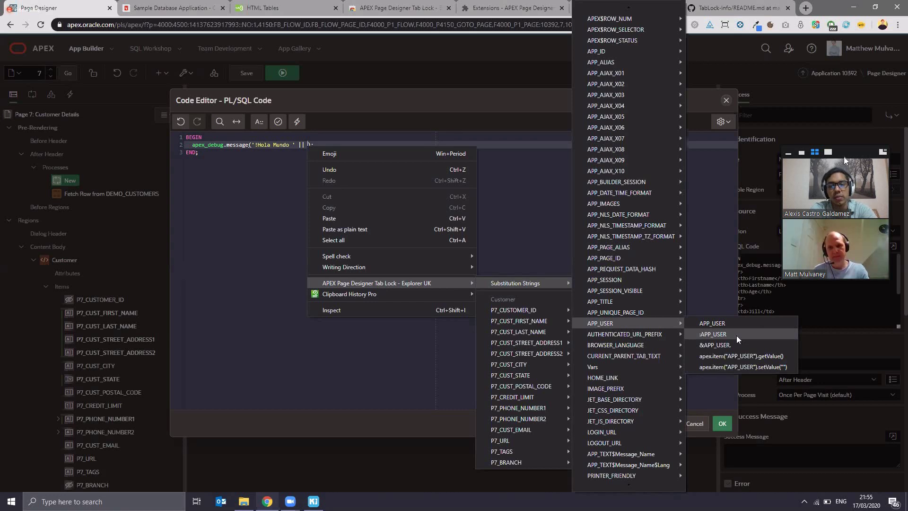
left_click(737, 335)
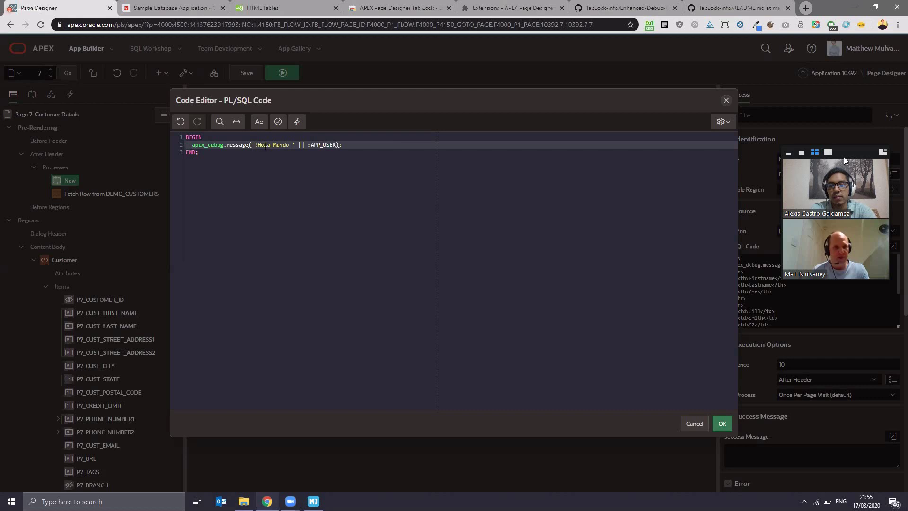
left_click(298, 123)
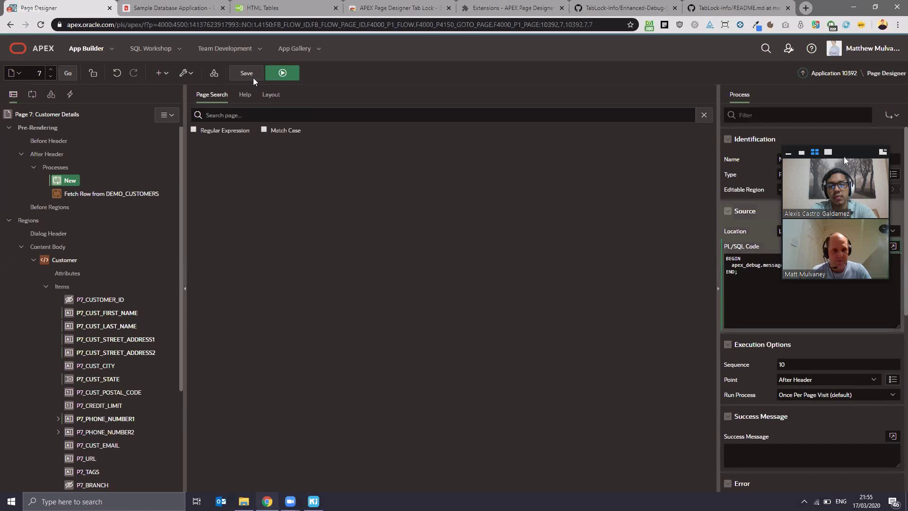
left_click(250, 77)
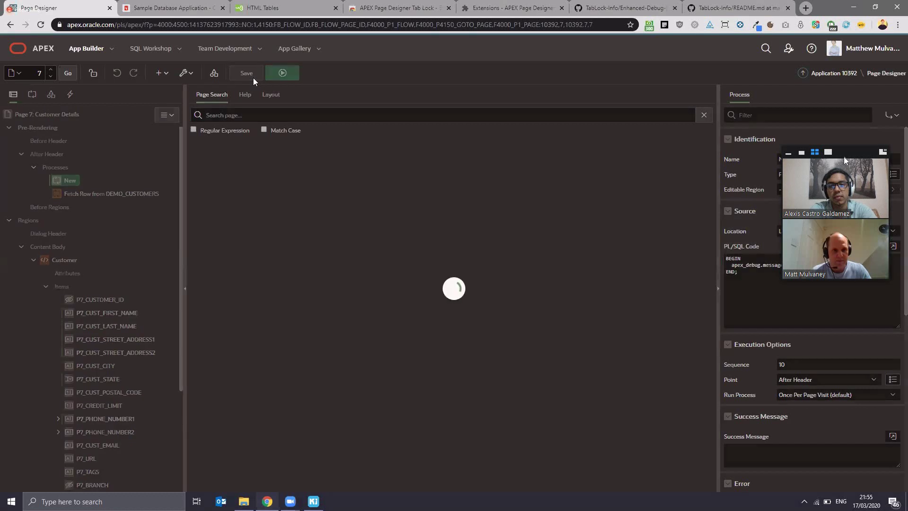
Step: Turn on debug mode for the Customers page in the Sample Database Application and open the second customer's details
left_click(168, 8)
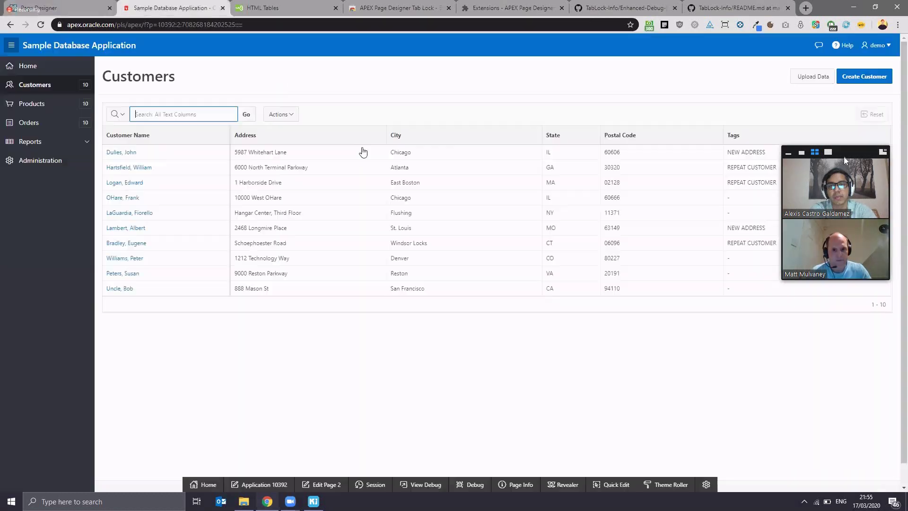
left_click(477, 487)
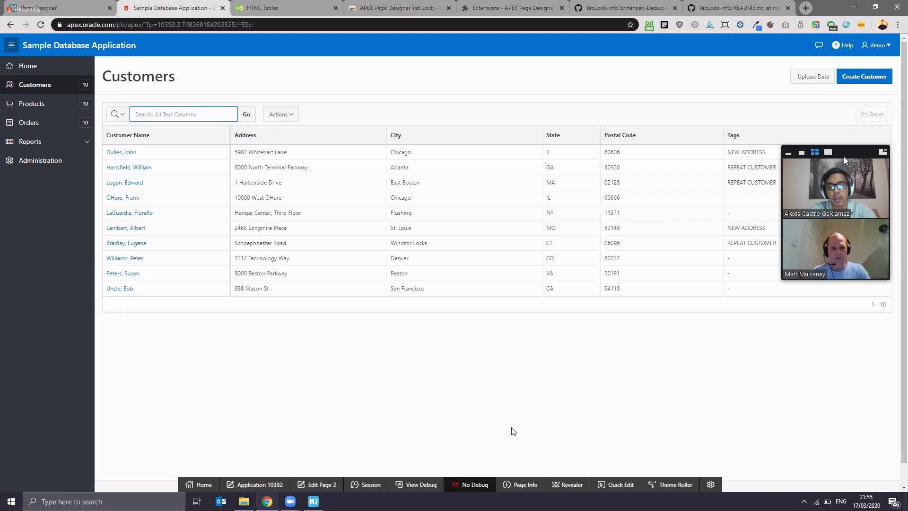
left_click(121, 168)
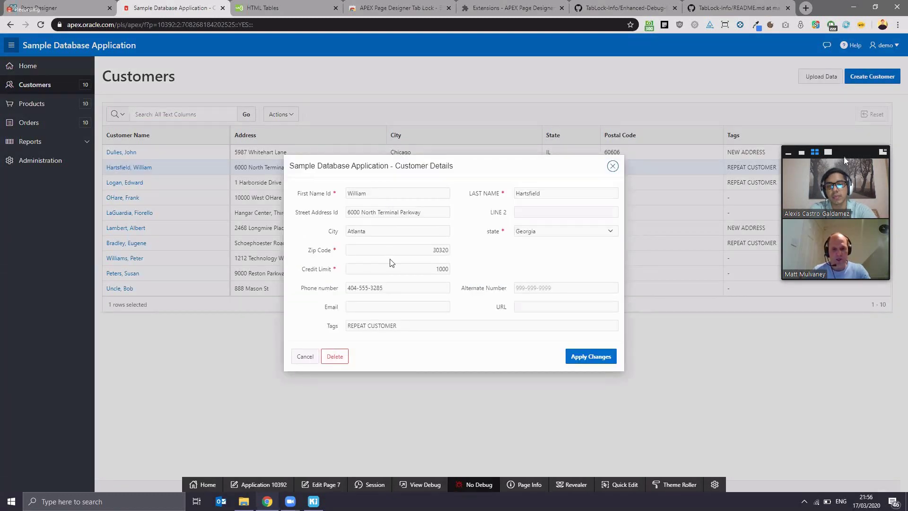
Step: View the debug data for page 7, sort the page views by Timestamp and open the most recent one
left_click(432, 487)
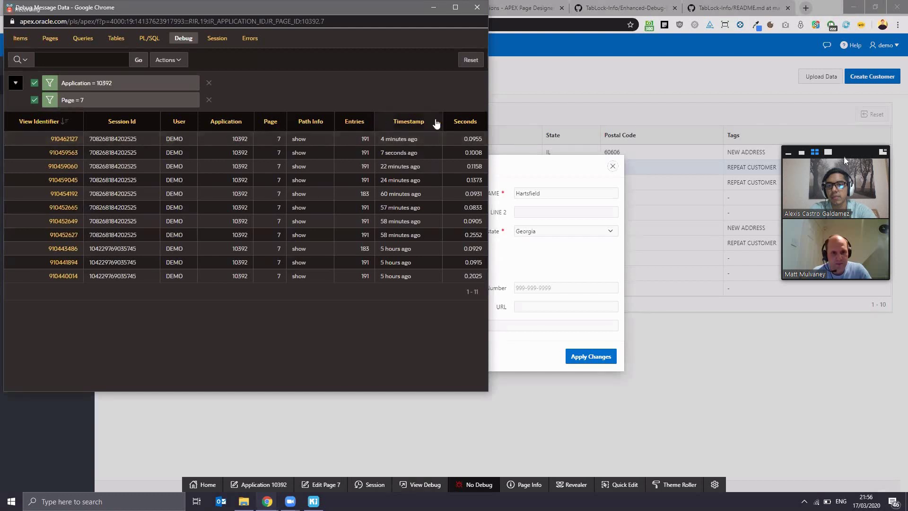
left_click(439, 125)
left_click(411, 142)
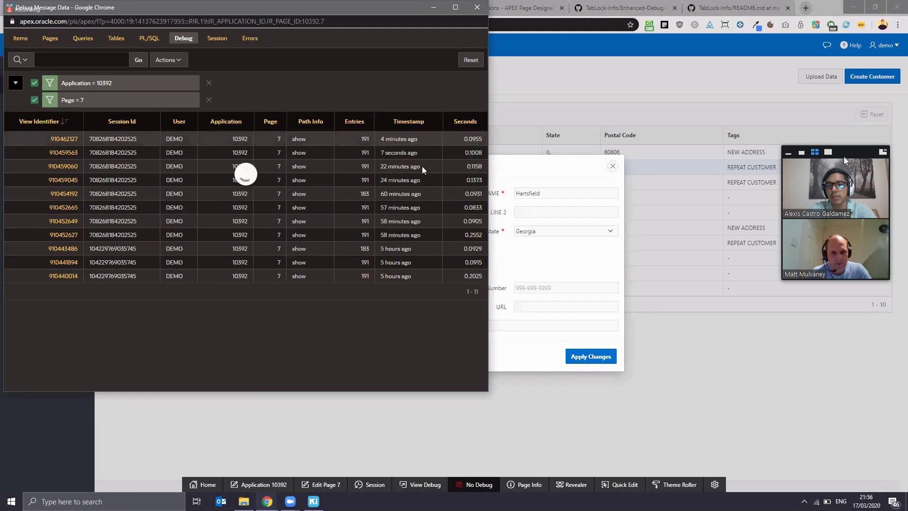
left_click(56, 139)
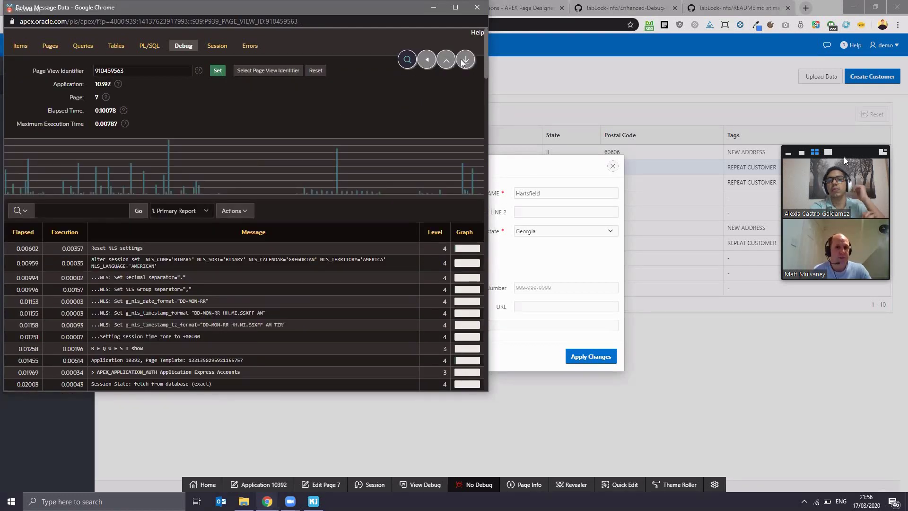
Step: Examine the debug message list and how the added navigation icons stay in place over it
scroll(428, 91, "down", 3)
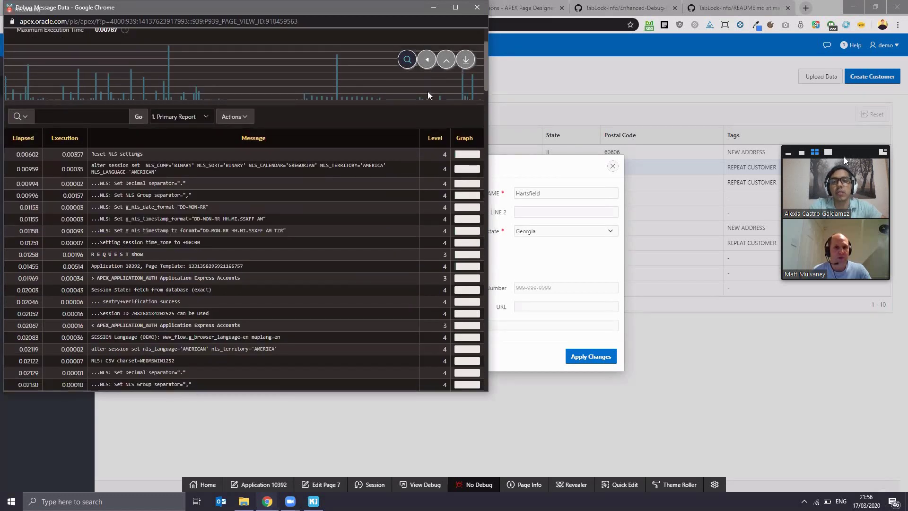
scroll(427, 91, "up", 3)
scroll(428, 92, "down", 3)
scroll(428, 92, "up", 3)
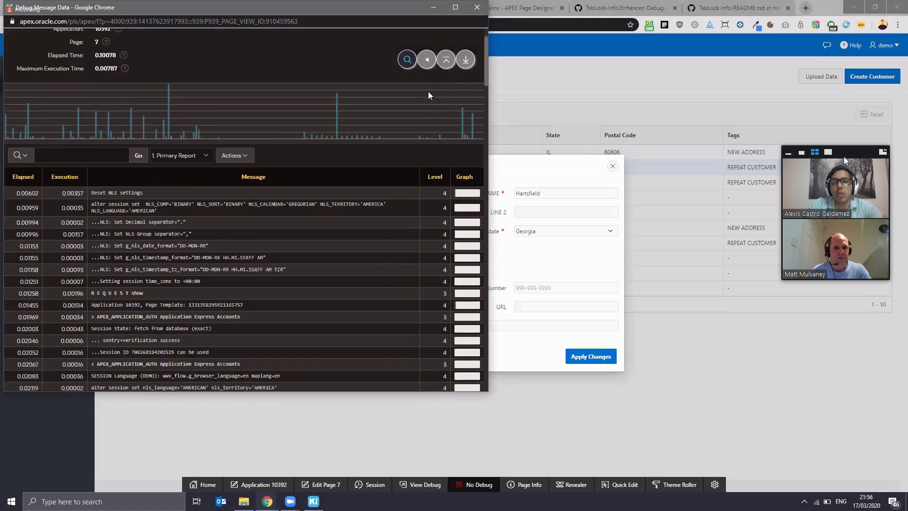
scroll(427, 91, "down", 3)
scroll(428, 92, "up", 3)
scroll(444, 85, "down", 2)
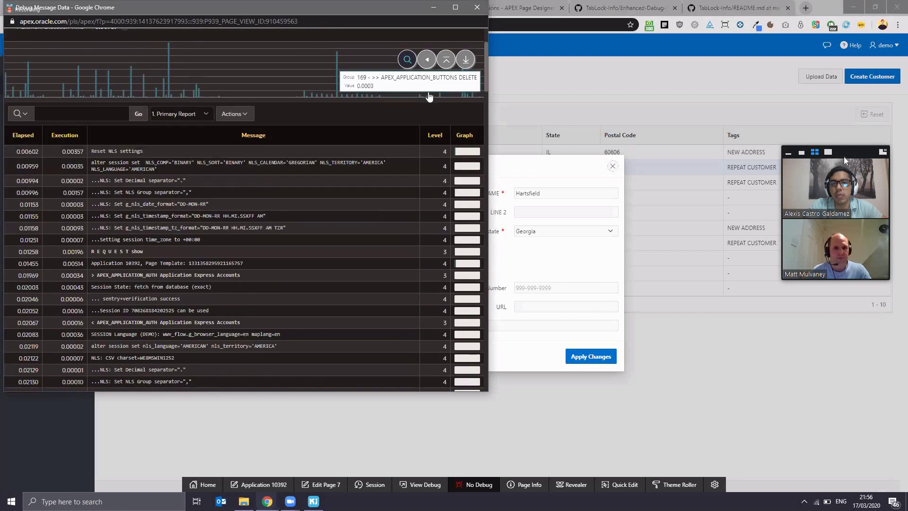
scroll(458, 78, "up", 3)
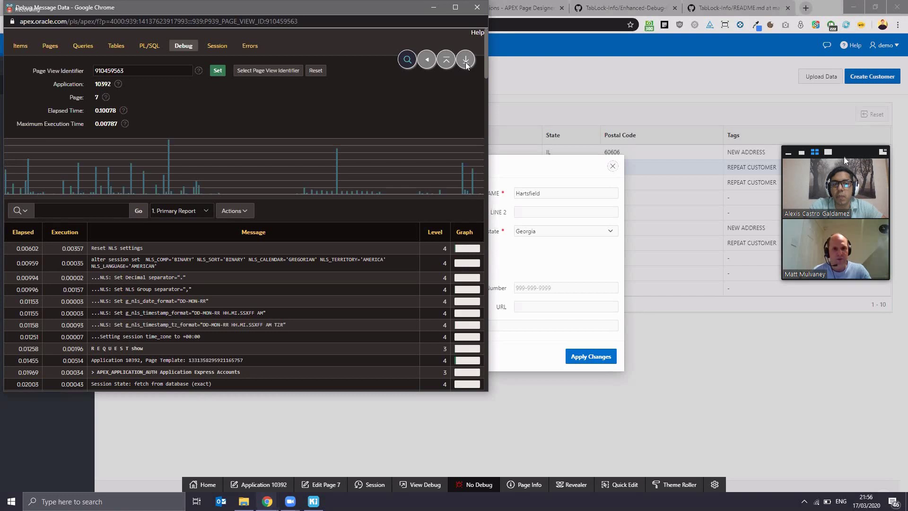
Step: Jump repeatedly between the bottom and top of the debug messages with the navigation icons and return to the page view list
left_click(466, 61)
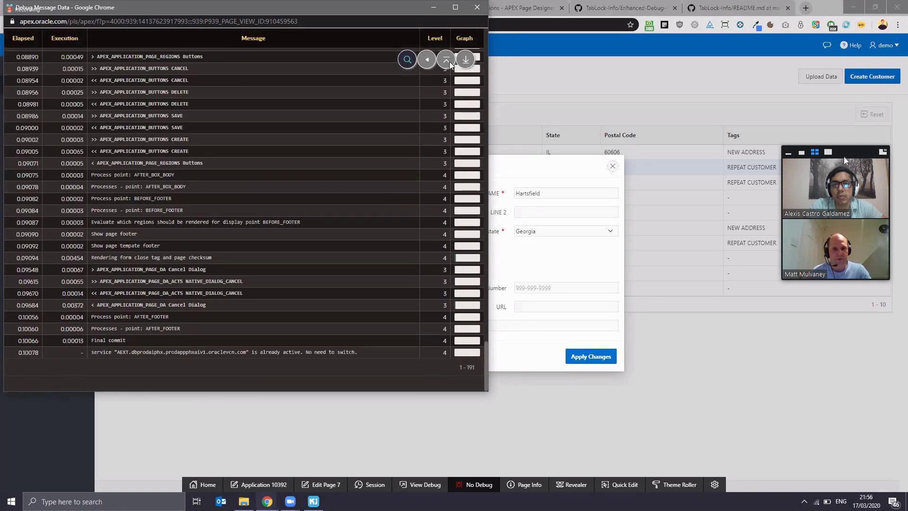
left_click(450, 62)
left_click(466, 62)
left_click(447, 60)
left_click(458, 60)
left_click(444, 60)
left_click(430, 61)
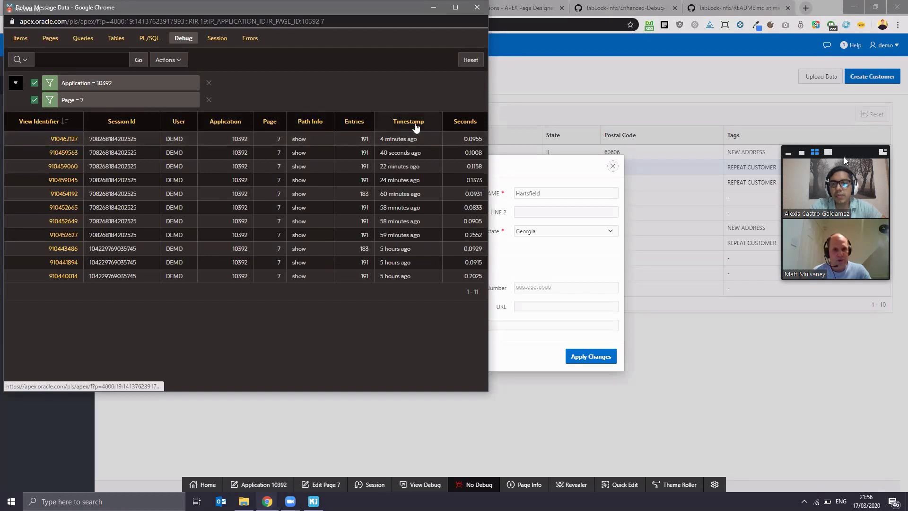
left_click(73, 140)
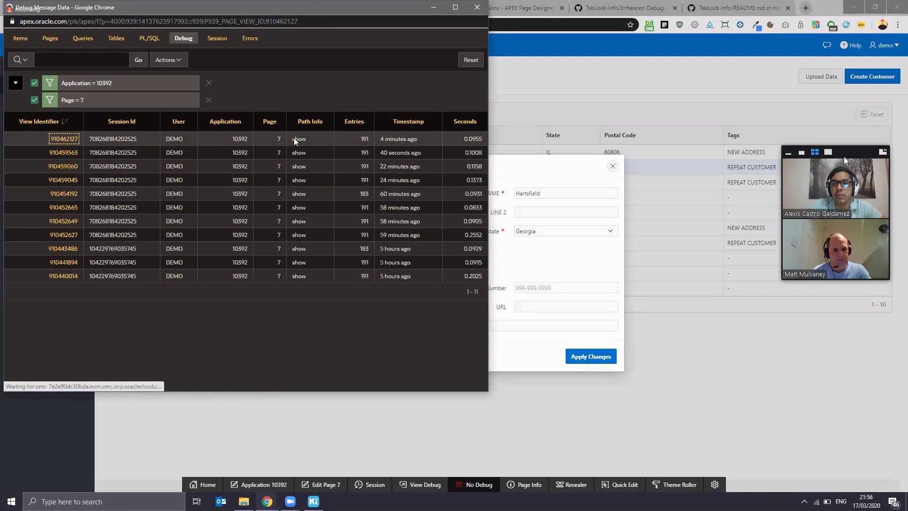
right_click(368, 123)
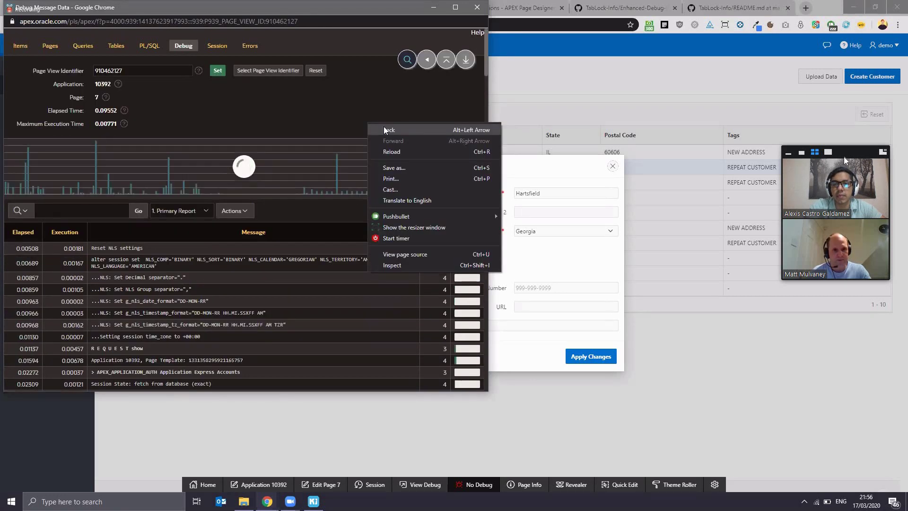
left_click(383, 125)
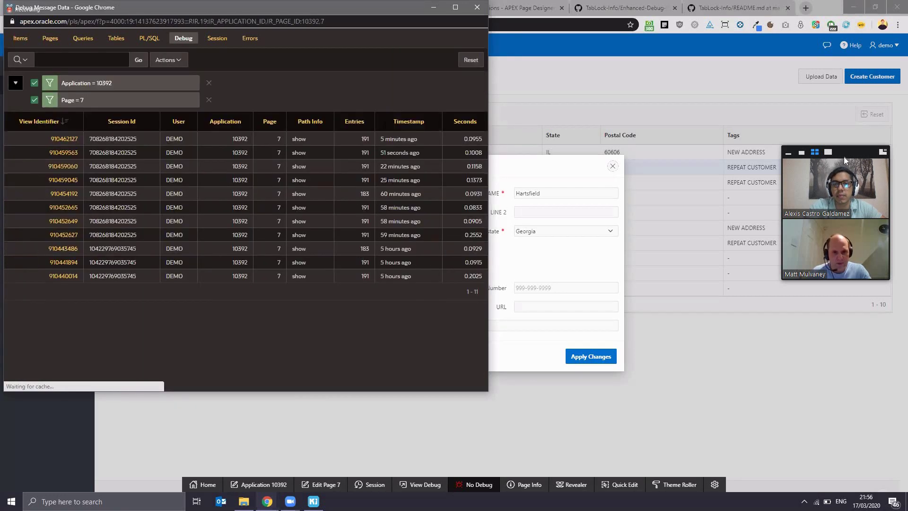
Step: Sort the page views by Timestamp, open the latest one and jump to the first developer-defined debug message, checking the surrounding entries
left_click(425, 127)
left_click(418, 144)
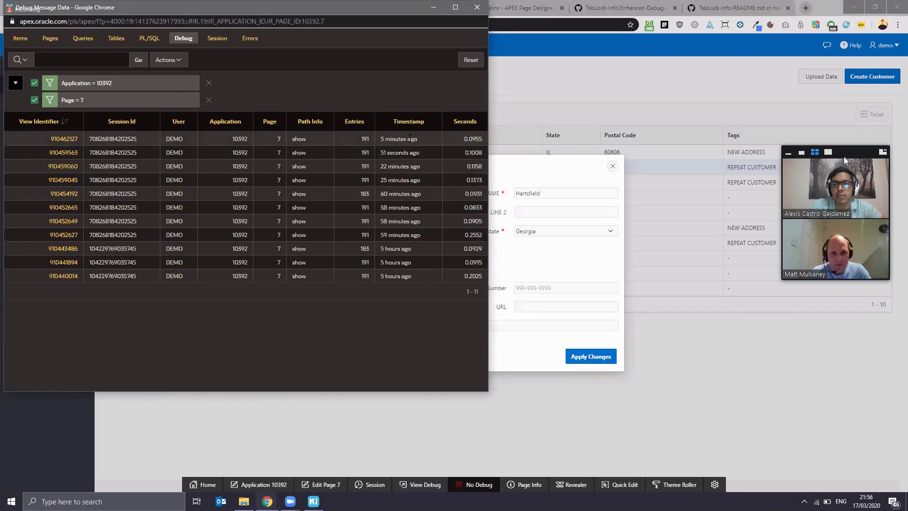
left_click(64, 139)
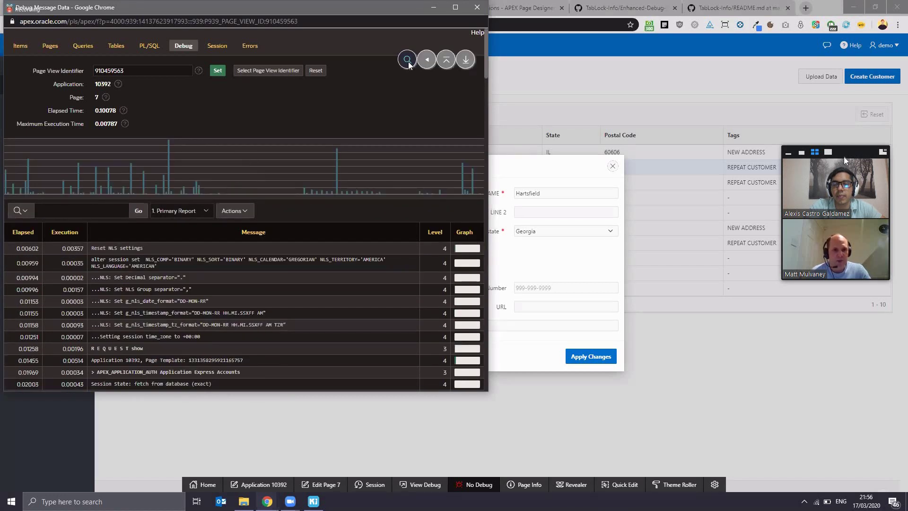
left_click(407, 59)
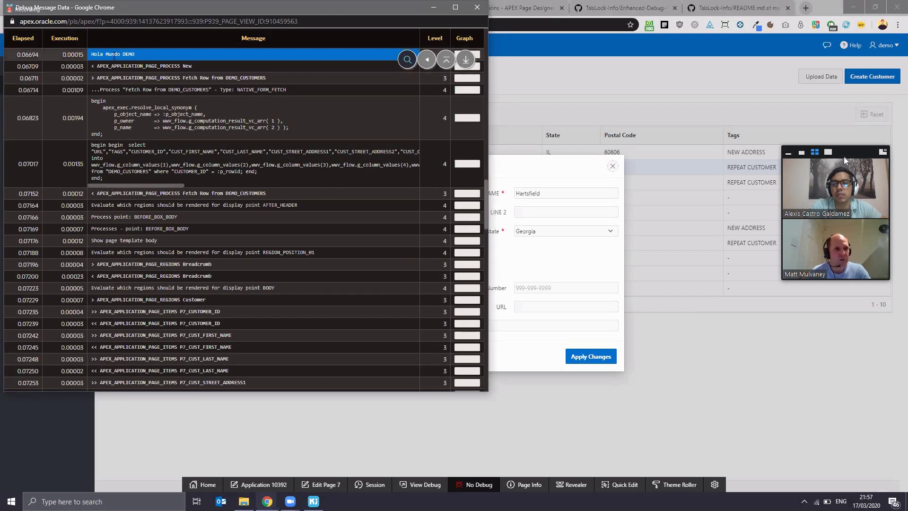
scroll(129, 97, "up", 2)
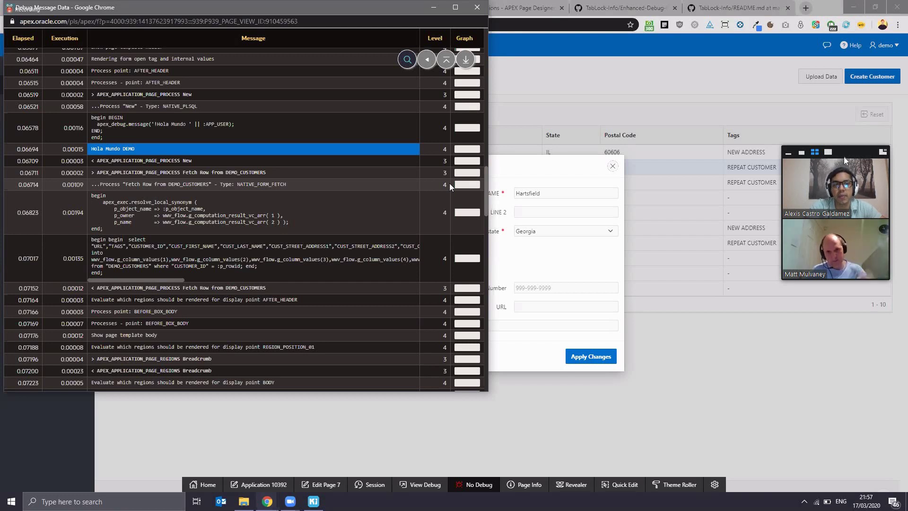
Step: Open explorer_debug_message.sql from the Enhance Debug guide and read through the procedure's code
left_click(619, 6)
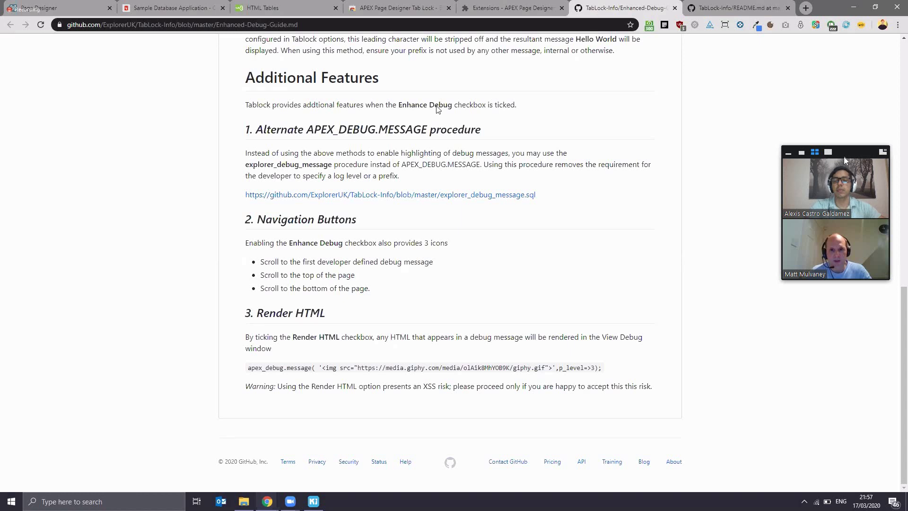
left_click(458, 194)
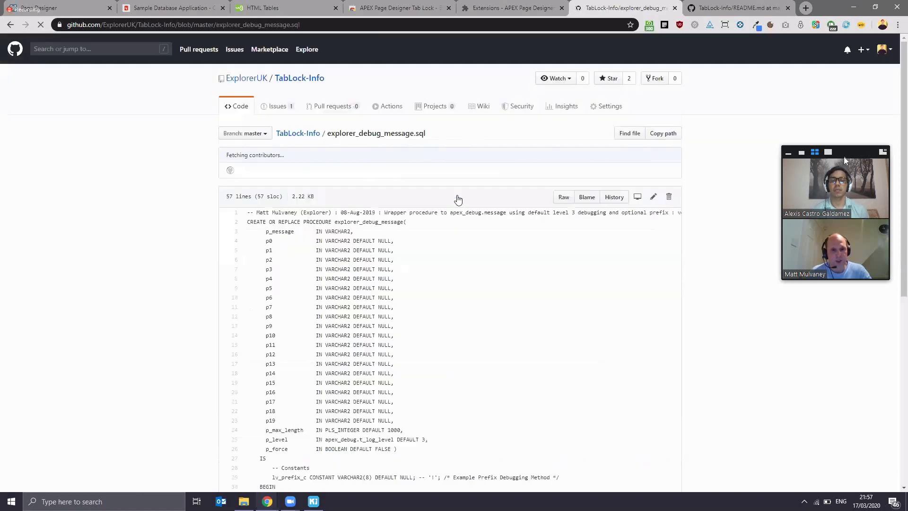
scroll(326, 261, "down", 3)
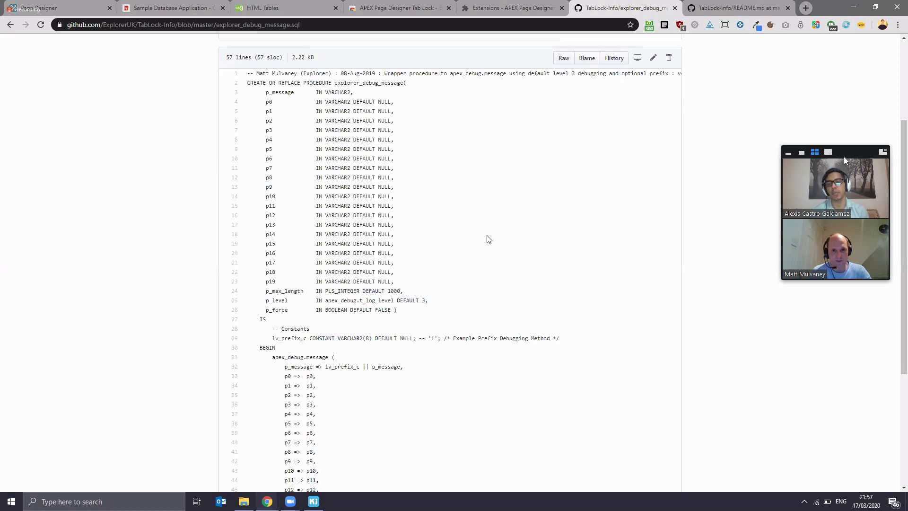
Step: Review the rest of the explorer_debug_message code and read the Forced Themes section of the TabLock README
scroll(488, 239, "down", 4)
scroll(489, 240, "up", 1)
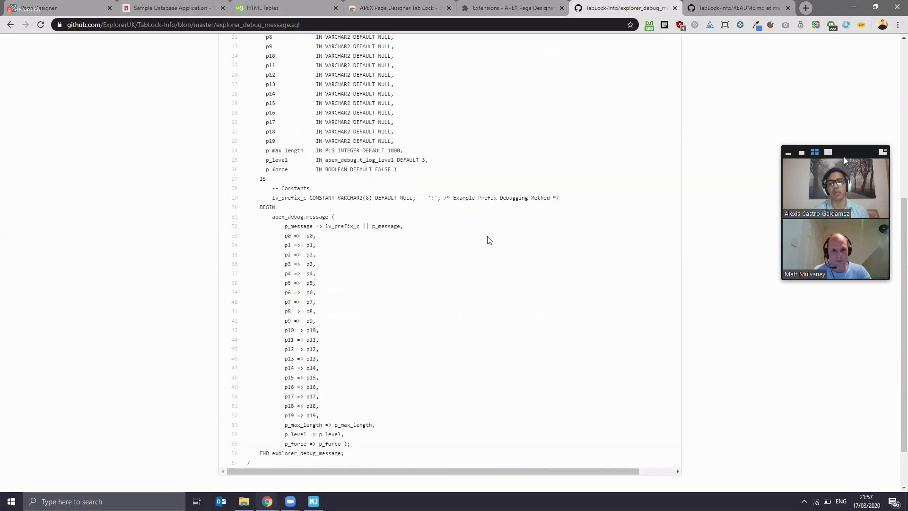
scroll(489, 240, "up", 1)
scroll(512, 207, "up", 5)
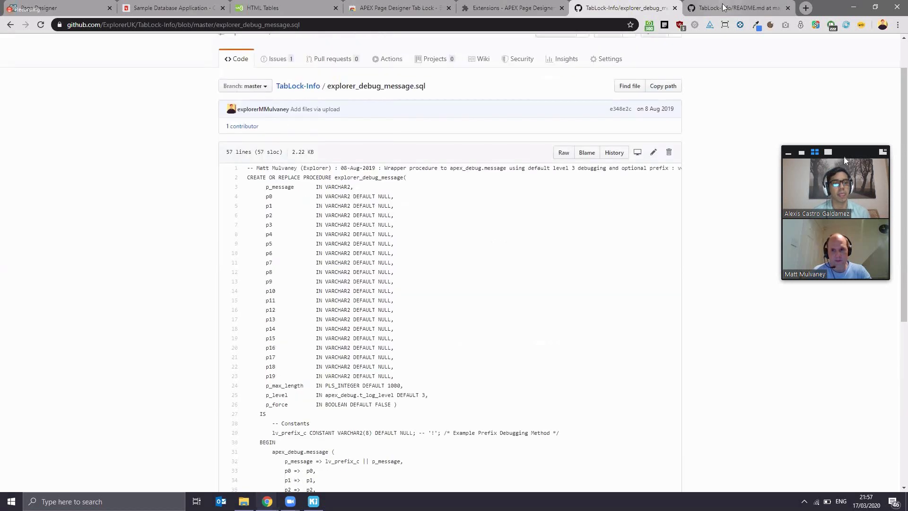
key("ctrl+Tab")
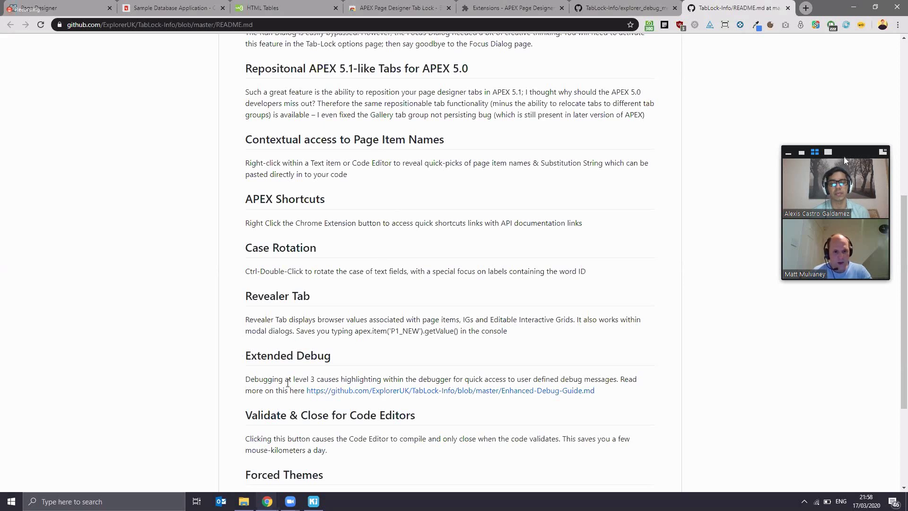
scroll(287, 383, "down", 2)
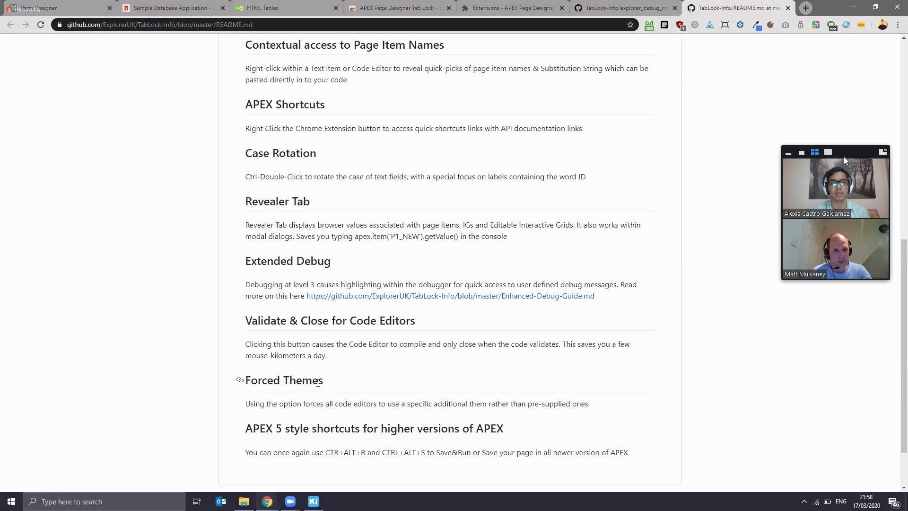
Step: Check the forced code editor theme in the Tab Lock options and view the New process's PL/SQL code in the Code Editor
left_click(495, 7)
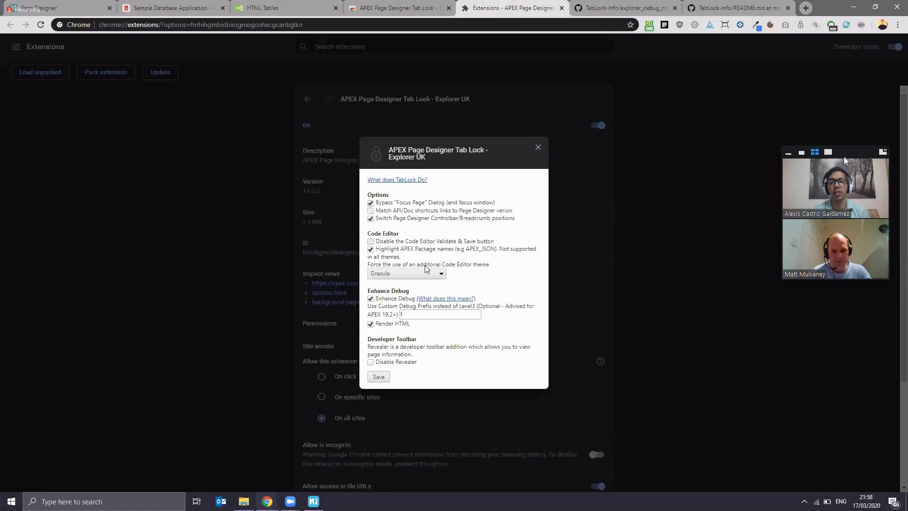
left_click(442, 274)
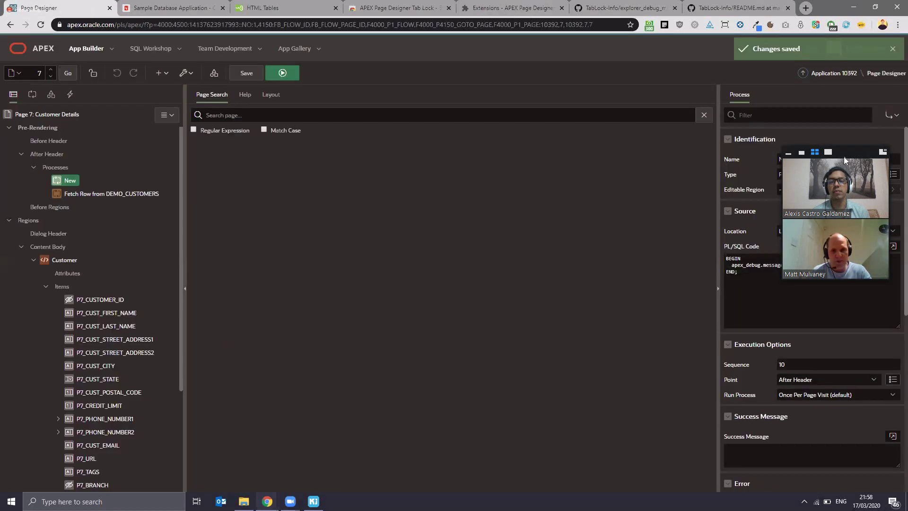
left_click(86, 8)
left_click(893, 246)
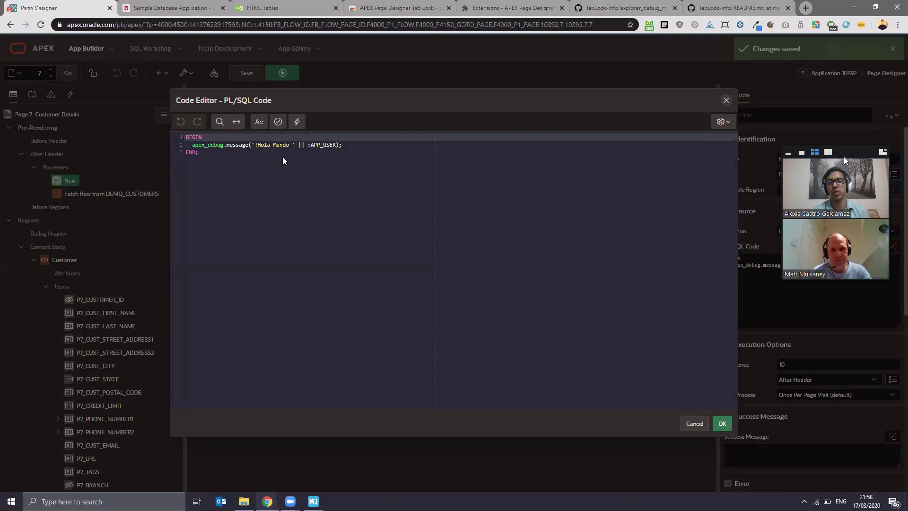
Step: Force the VSCode Dark code editor theme in the Tab Lock extension options and save them
left_click(497, 7)
left_click(384, 274)
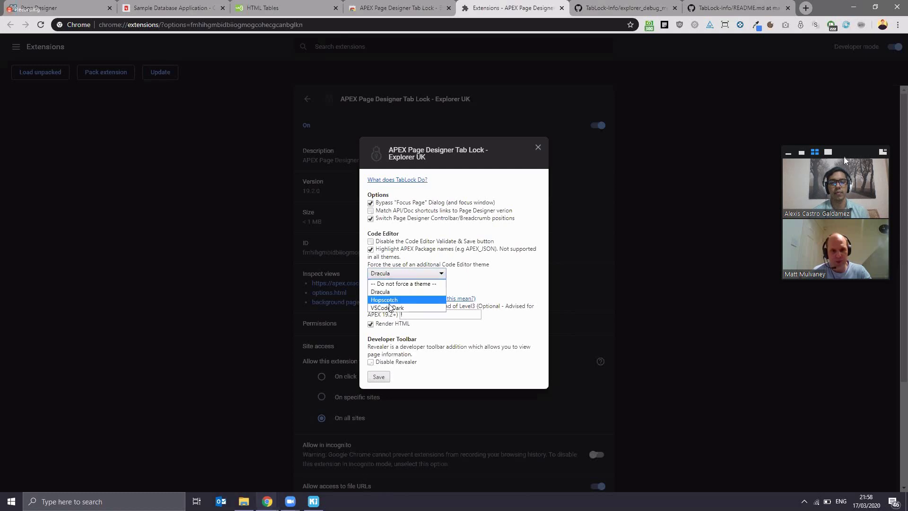
left_click(390, 308)
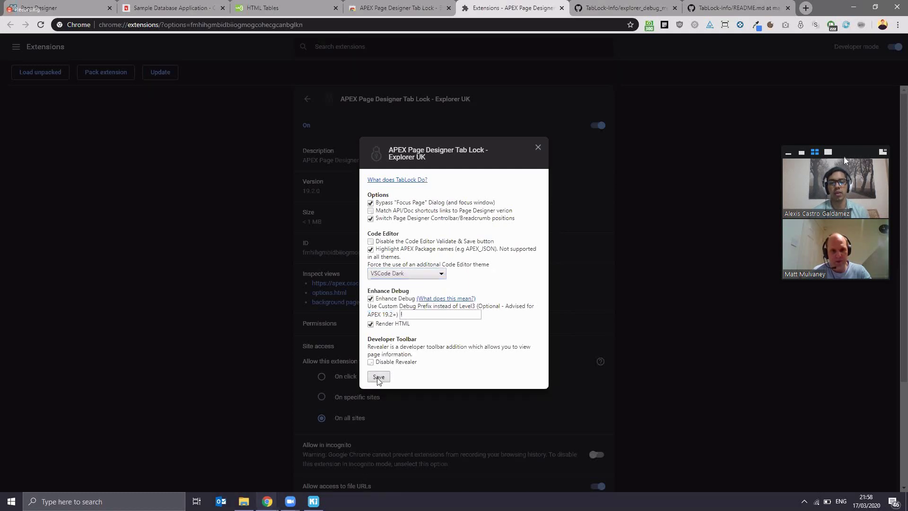
left_click(378, 377)
Step: Close and reopen the PL/SQL Code Editor of page 7's New process in Page Designer to view the forced theme
key("ctrl+1")
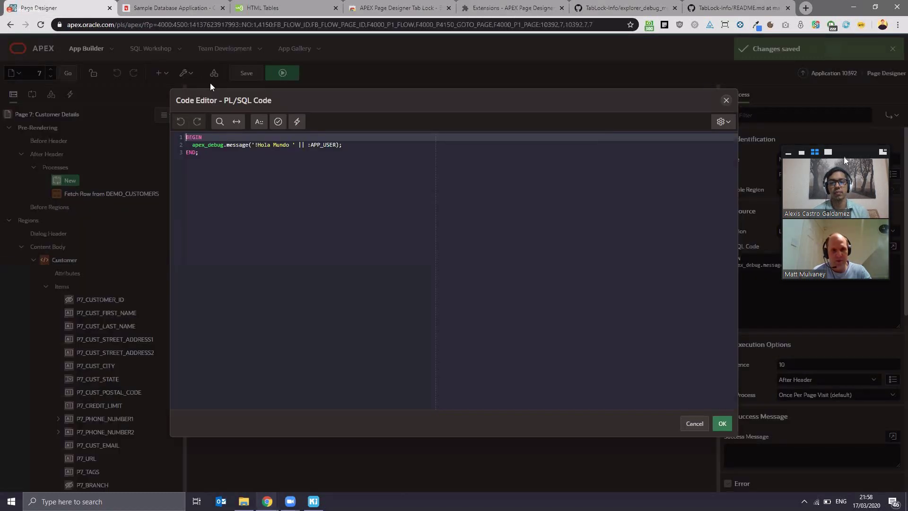
left_click(726, 100)
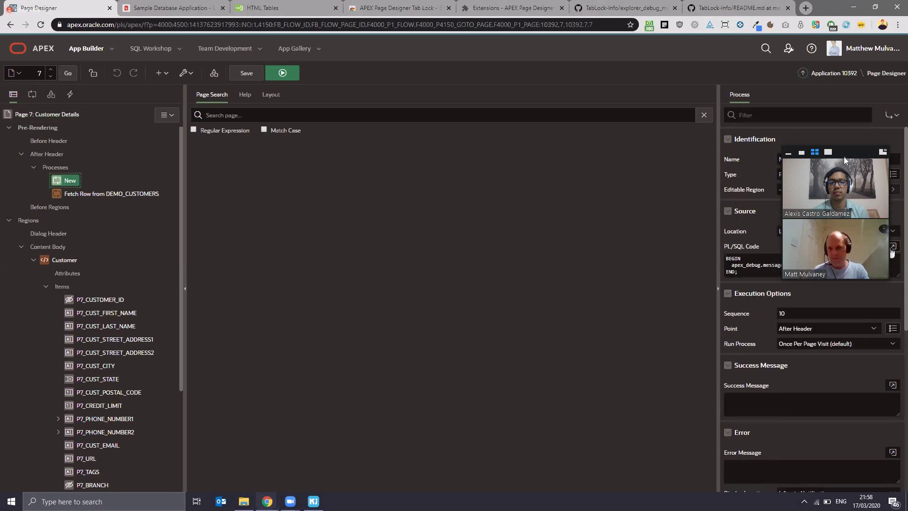
left_click(892, 247)
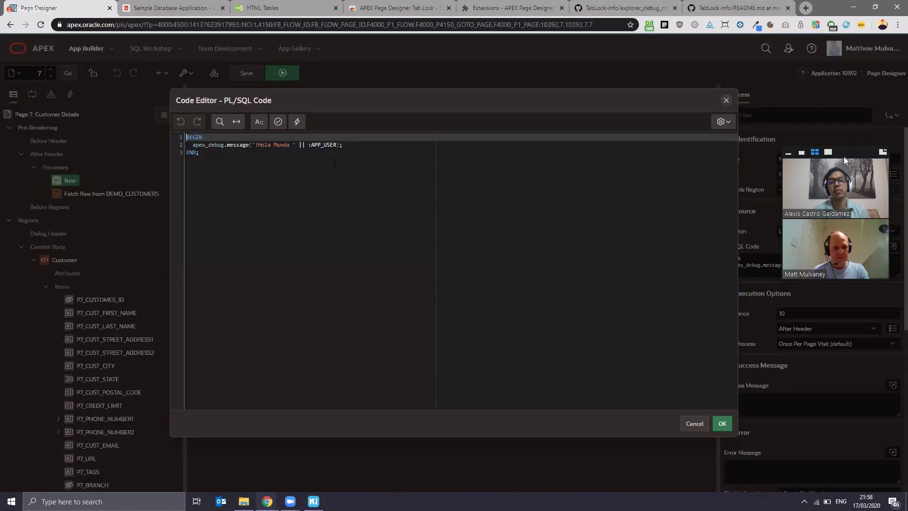